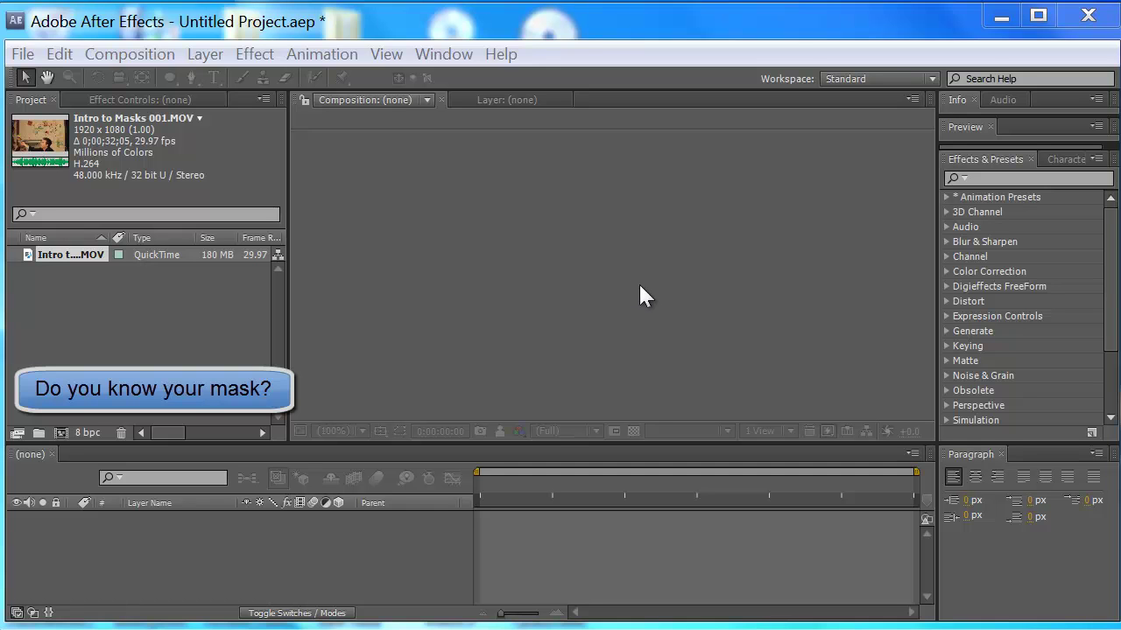
Create the Intro to Masks 001 composition from the ball footage and scrub to about 28 seconds
drag(35, 254, 61, 426)
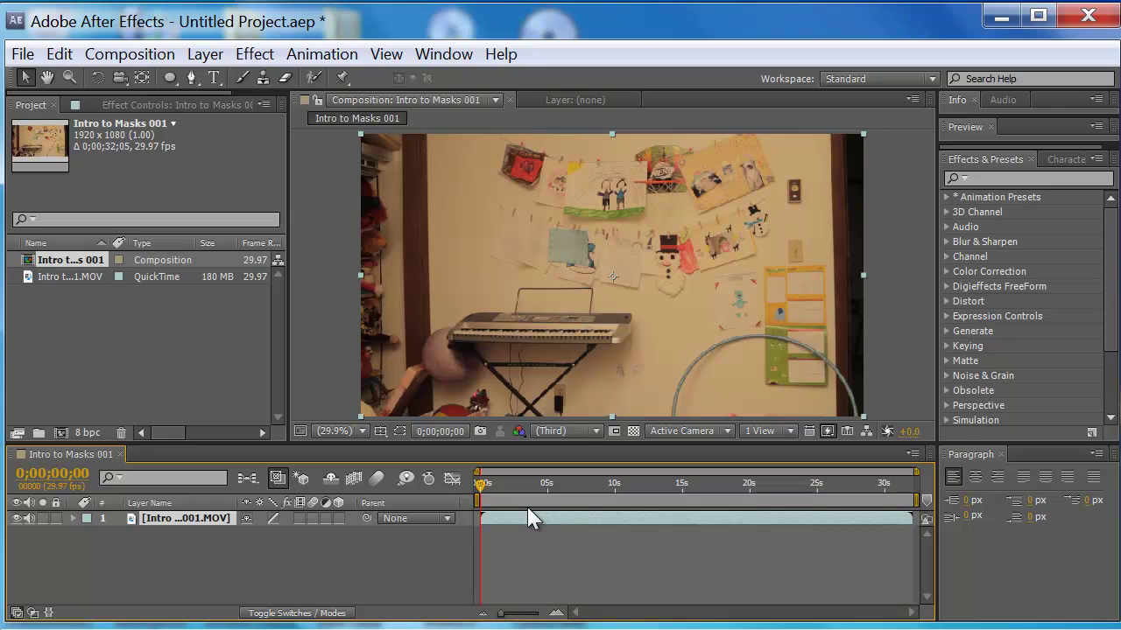
drag(481, 496, 862, 507)
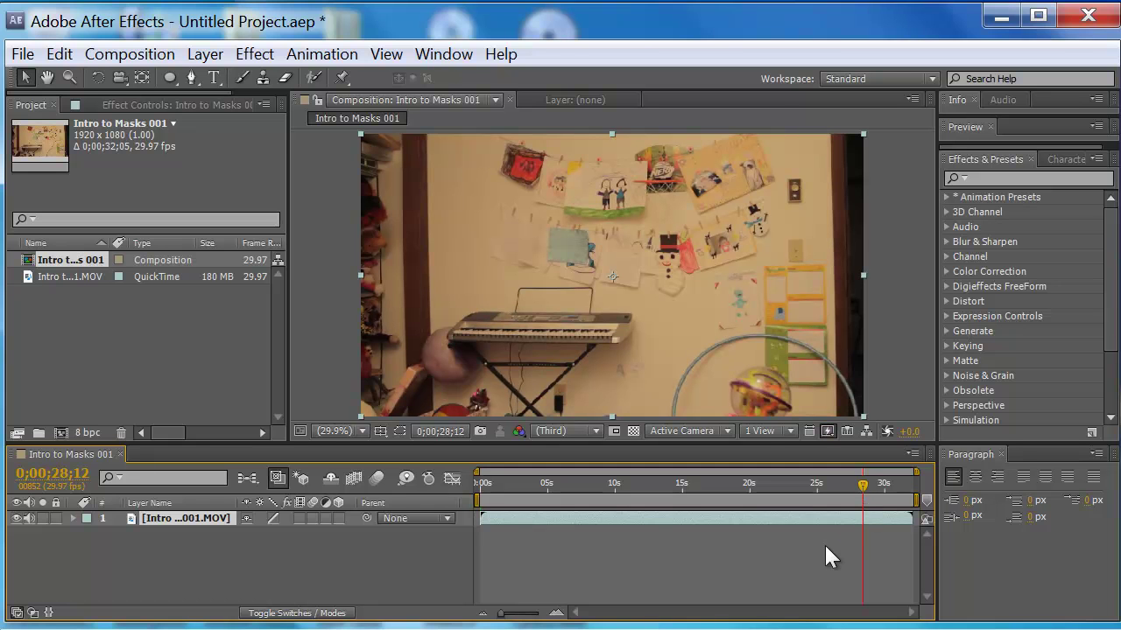
click(855, 482)
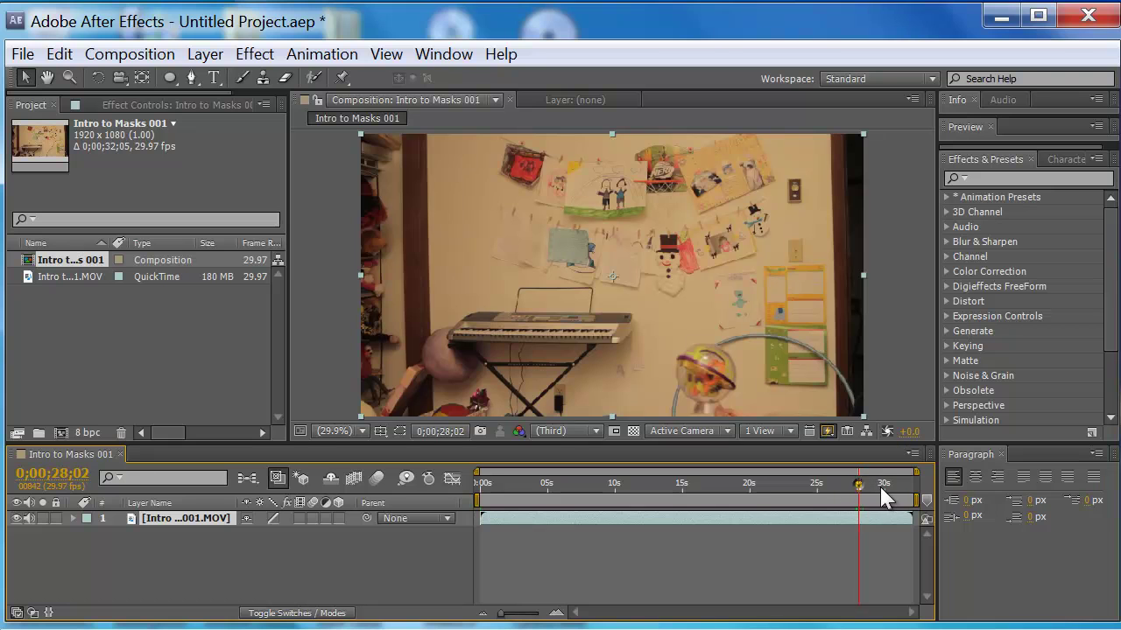
click(879, 484)
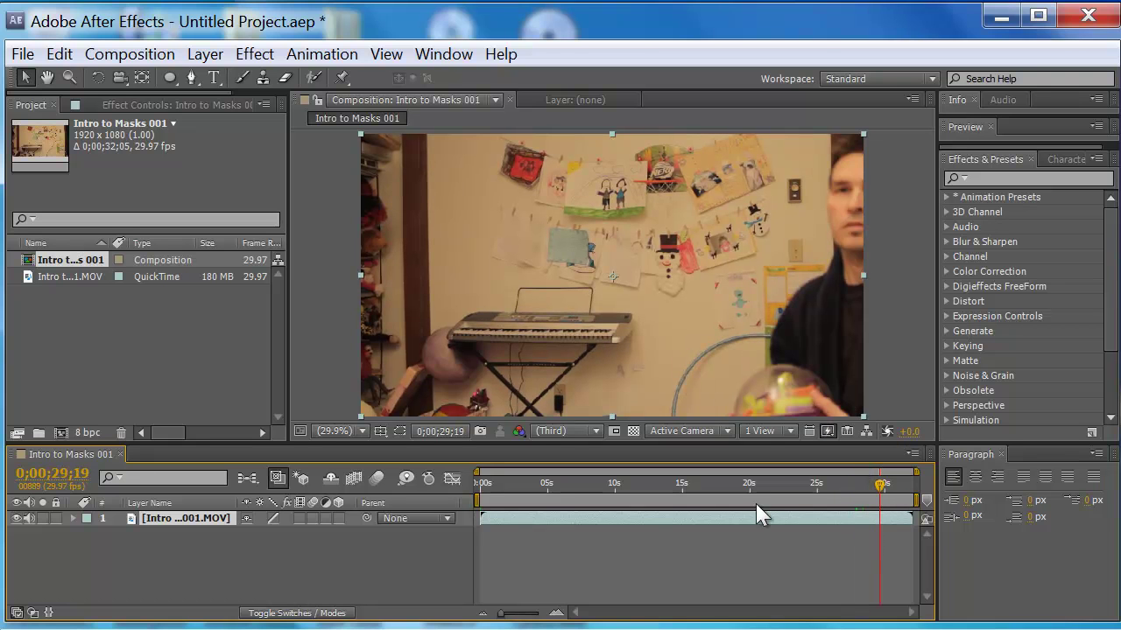
Step frame by frame to 0;00;28;25, where the person has left the shot
key(Page_Up)
key(Page_Up)
key(Page_Up)
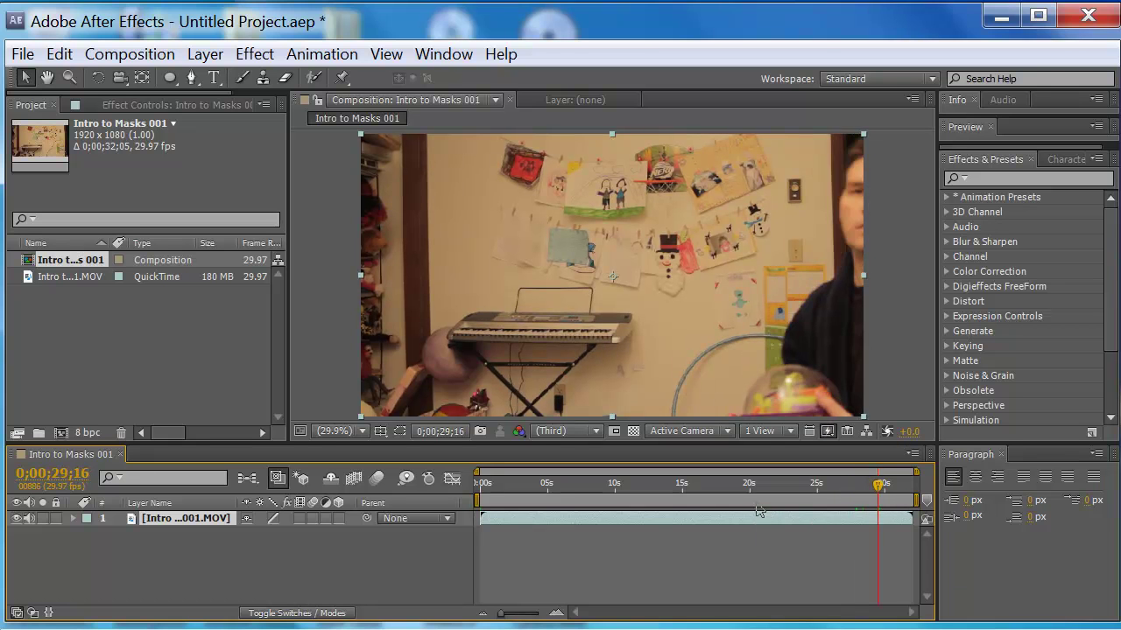
key(Page_Up)
key(Page_Up)
key(Page_Up)
key(Page_Up)
key(Page_Up)
key(Page_Up)
key(Page_Up)
key(Page_Up)
key(Page_Up)
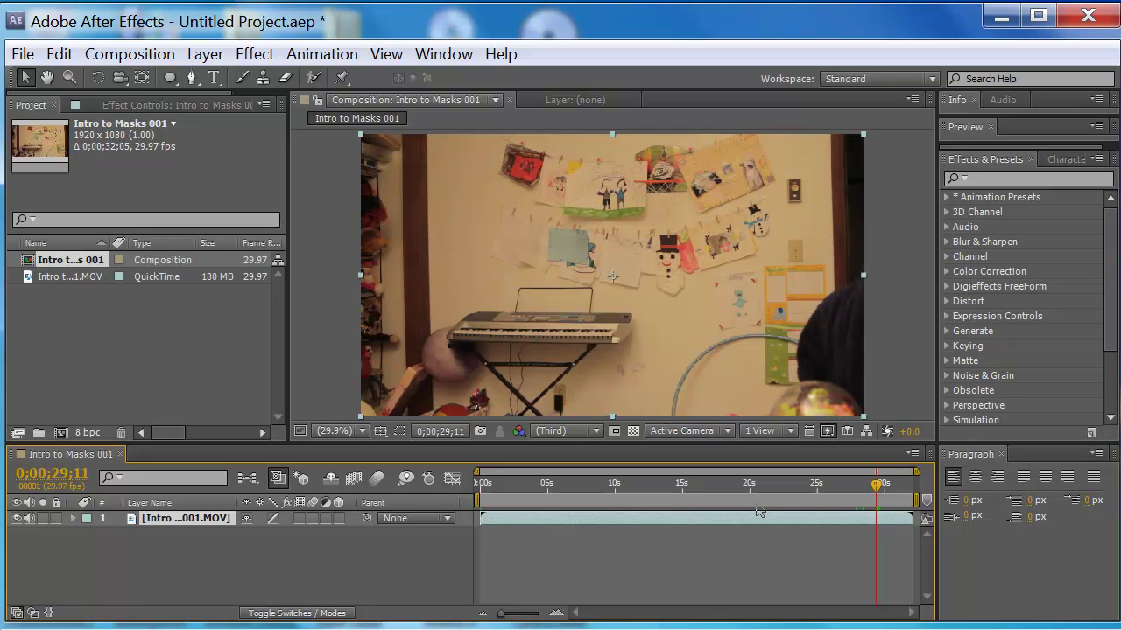
key(Page_Up)
key(Page_Up)
key(Page_Up)
key(Page_Up)
key(Page_Up)
key(Page_Up)
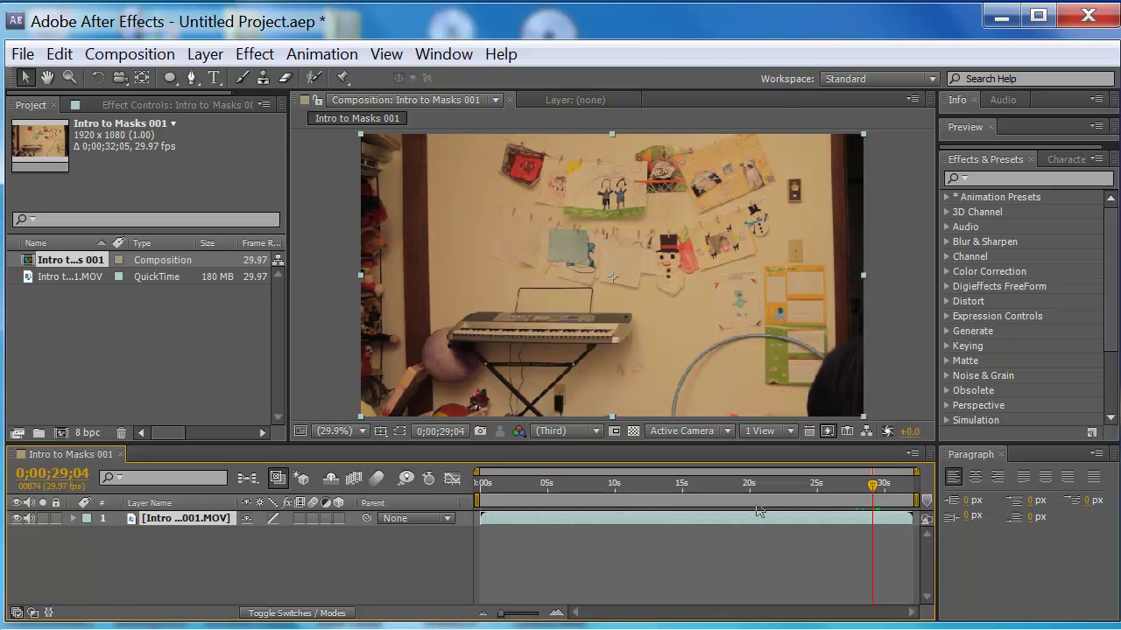
key(Page_Up)
key(Page_Up)
key(Page_Up)
key(Page_Up)
key(Page_Up)
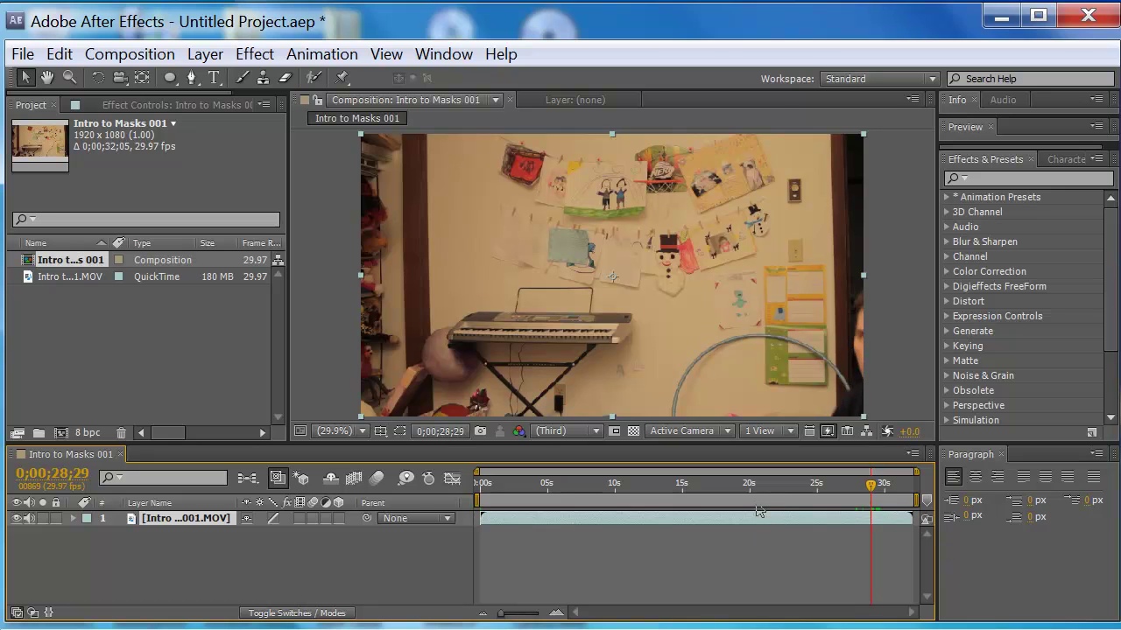
key(Page_Up)
key(Page_Up)
key(Page_Up)
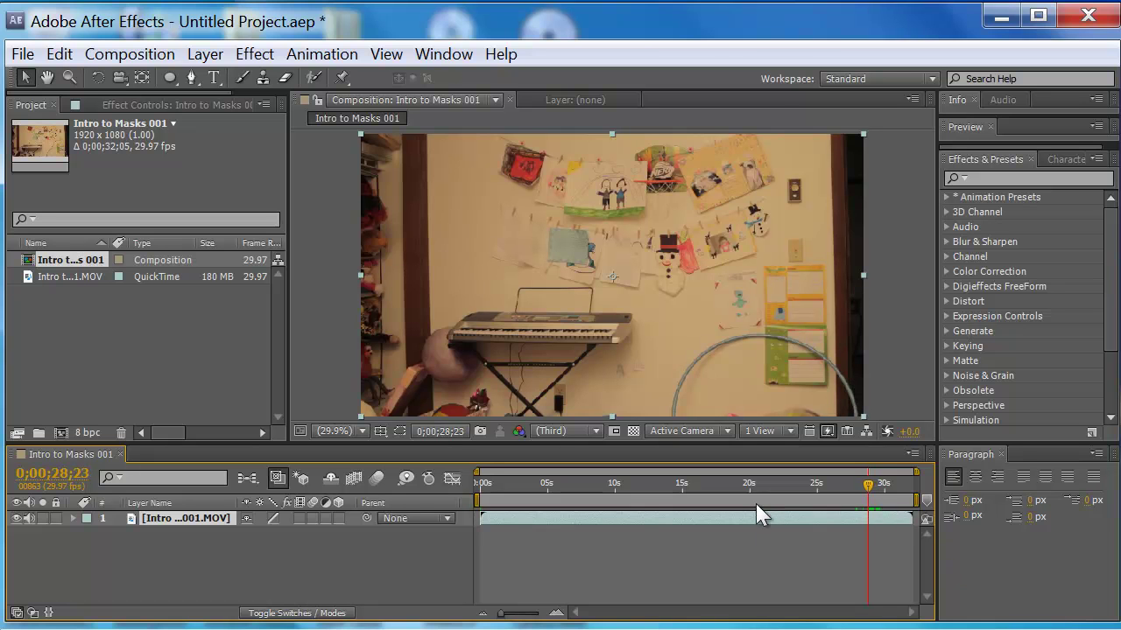
key(Page_Down)
key(Page_Down)
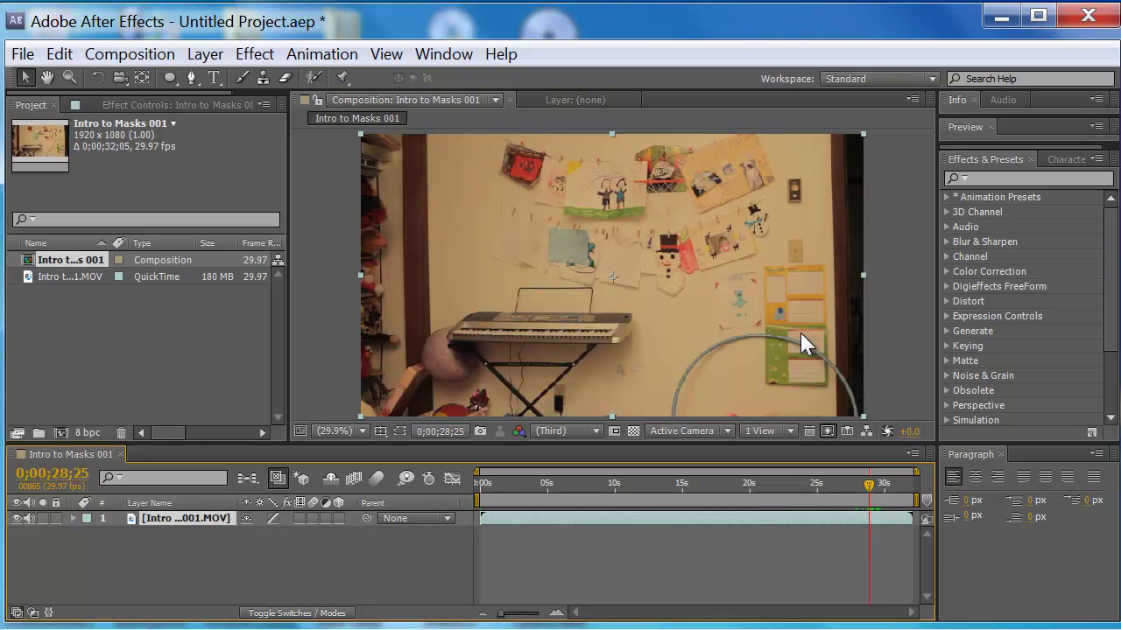
Split the footage layer at the current time and move the second half below the first
click(60, 55)
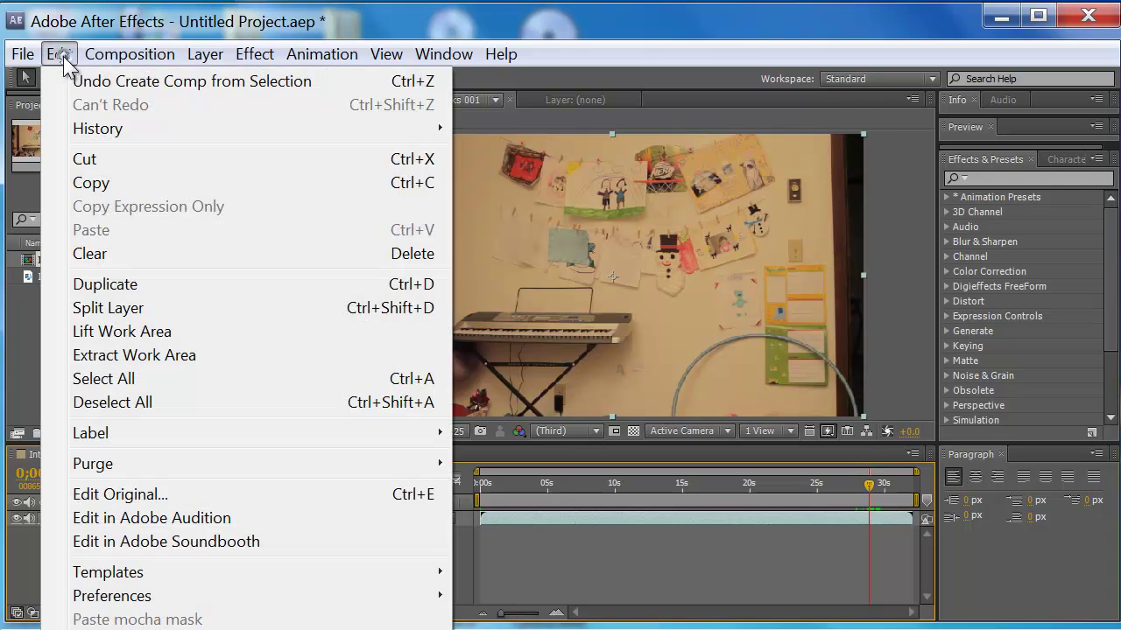
click(129, 311)
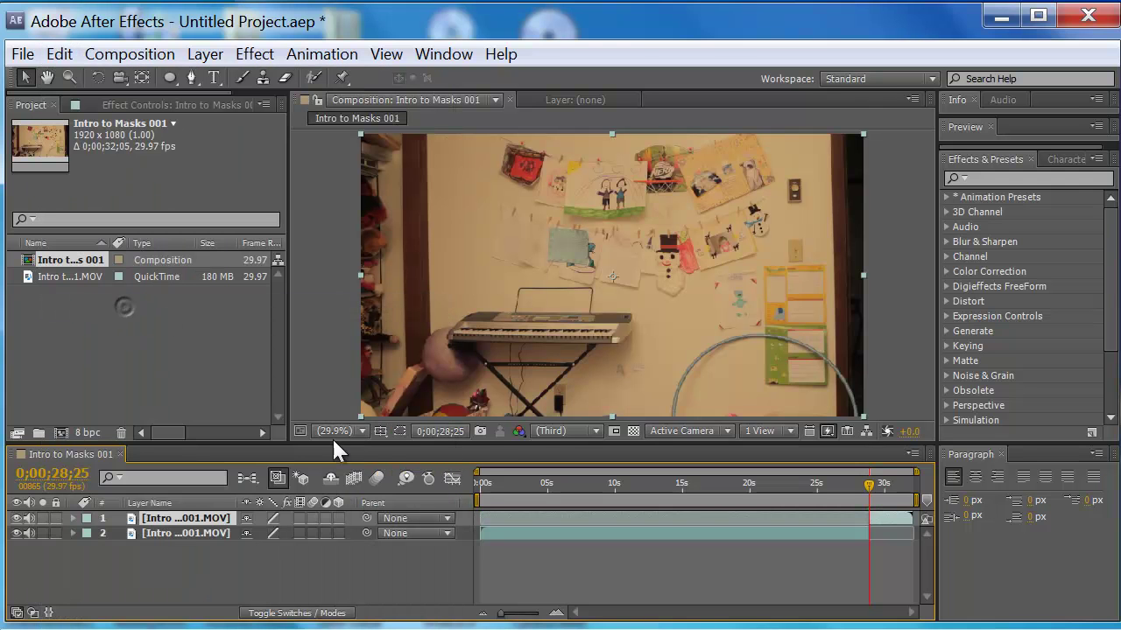
drag(185, 524, 189, 538)
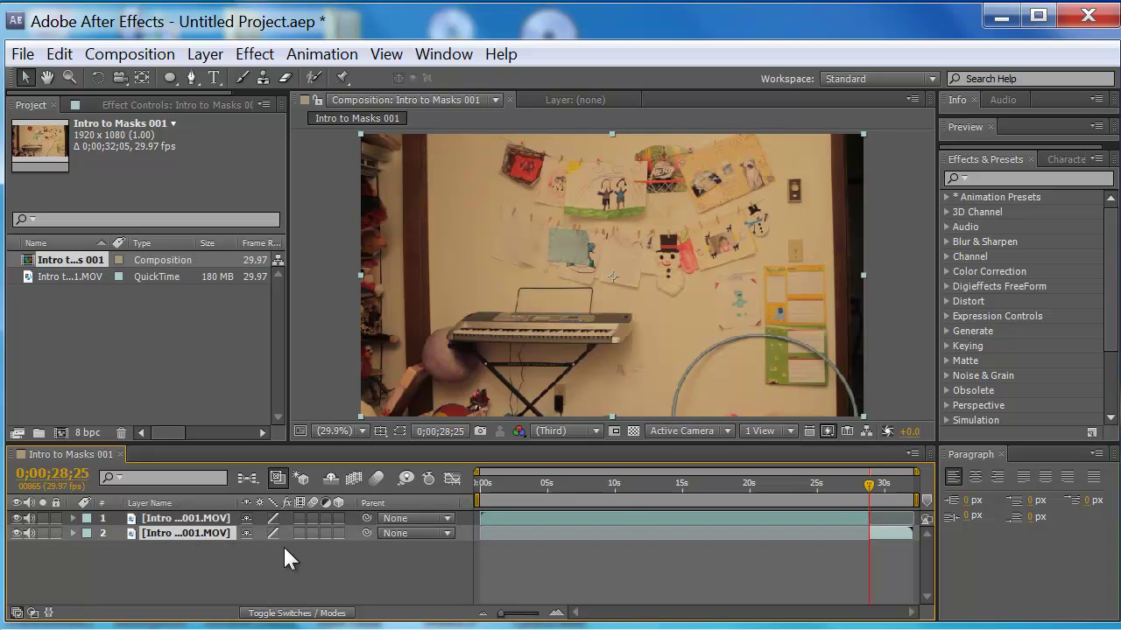
Freeze the lower layer on frame 0;00;28;25 and extend it back to 0s
right_click(222, 533)
mouse_move(353, 238)
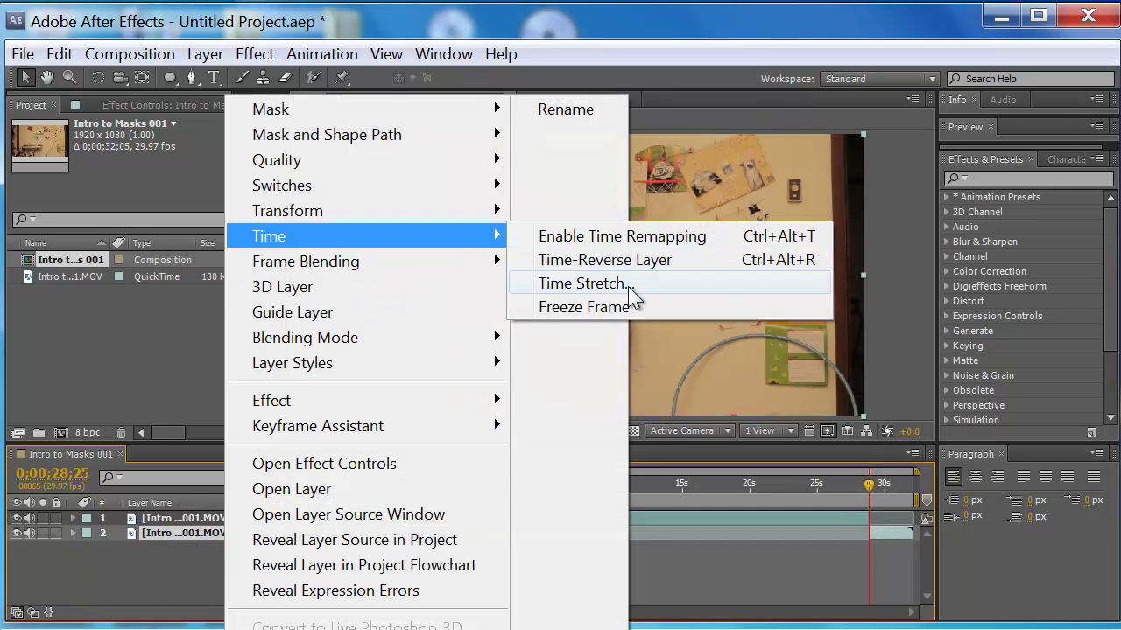
click(604, 305)
drag(869, 533, 481, 543)
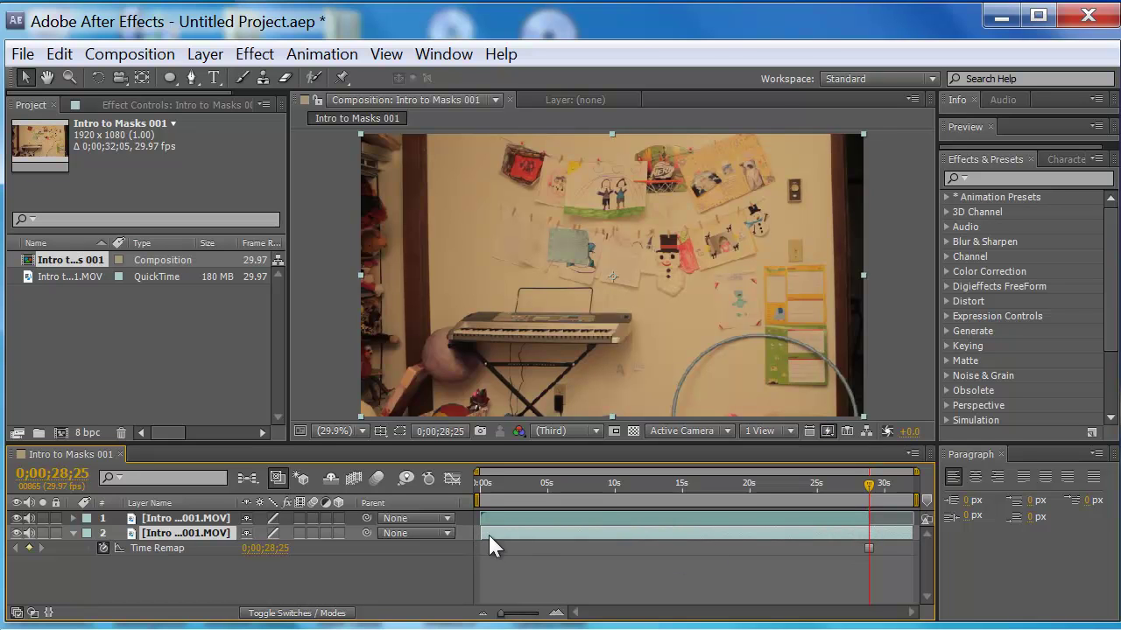
Hide the upper footage layer and scrub back toward the ball's entry
click(16, 519)
click(721, 486)
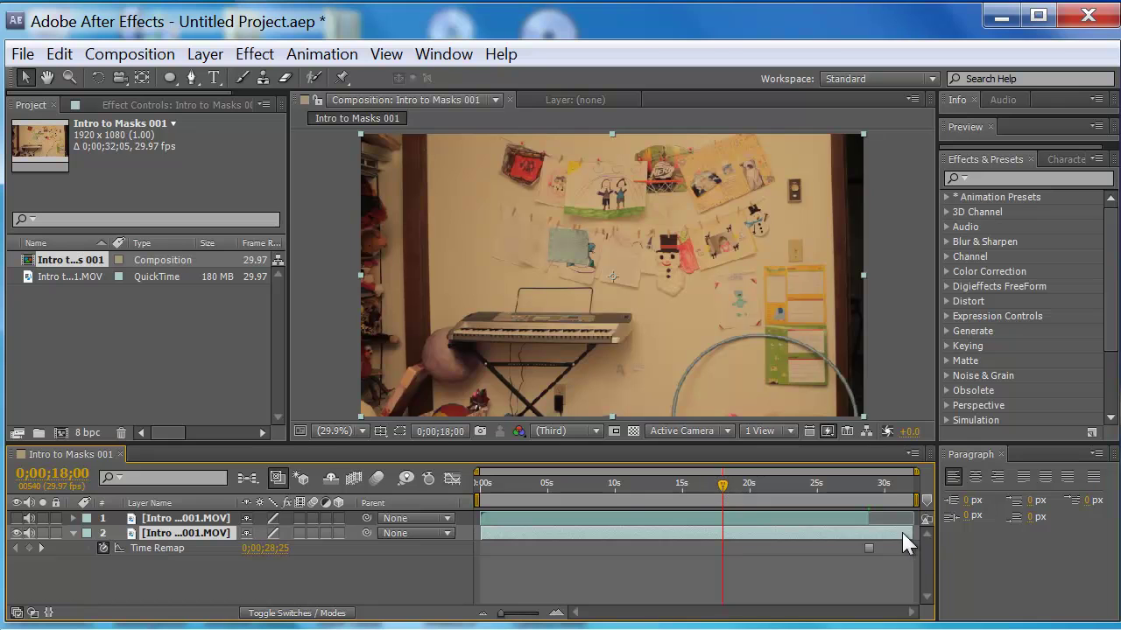
drag(911, 519, 869, 519)
drag(719, 482, 580, 535)
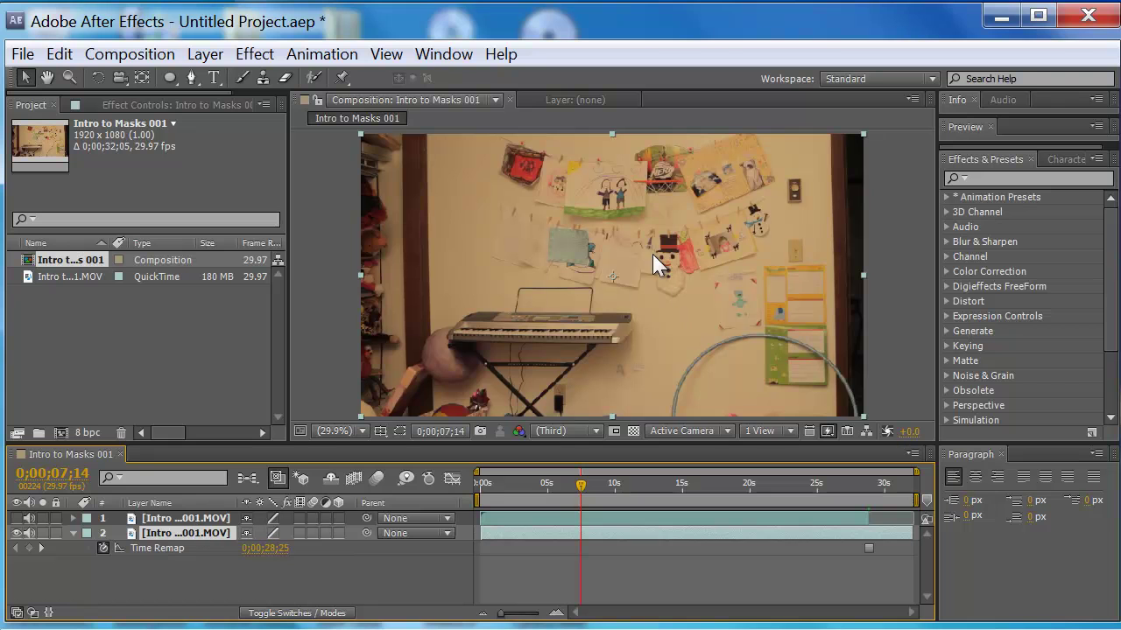
Select and unhide layer 1, then scrub to 0;00;08;06 where the ball enters
click(187, 519)
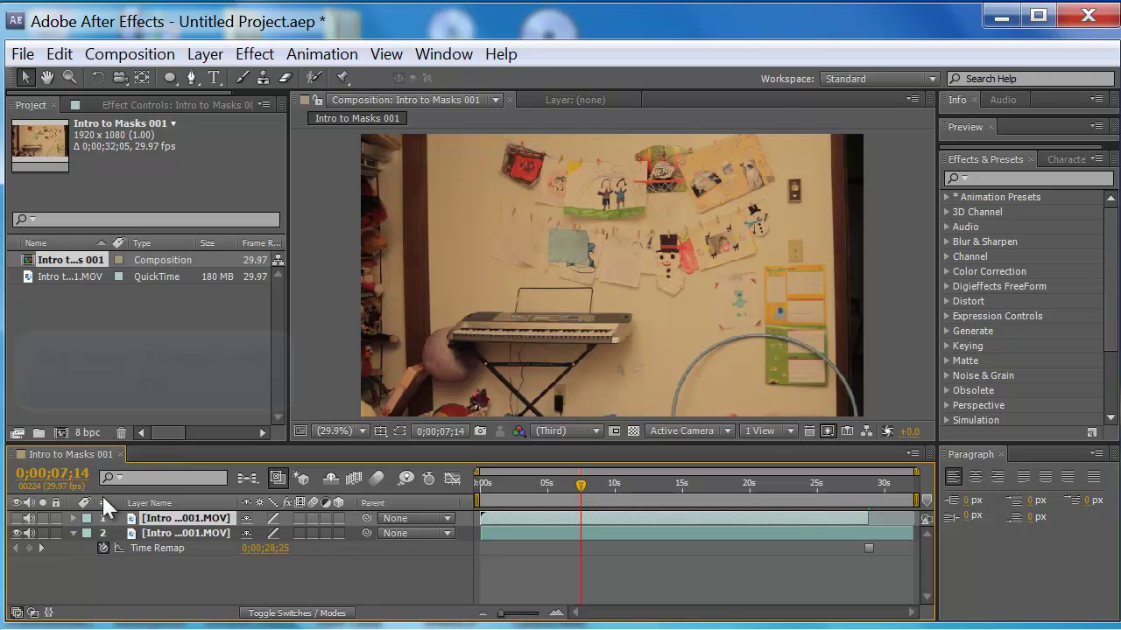
click(16, 519)
mouse_move(576, 485)
mouse_down()
mouse_move(555, 484)
mouse_move(590, 485)
mouse_up()
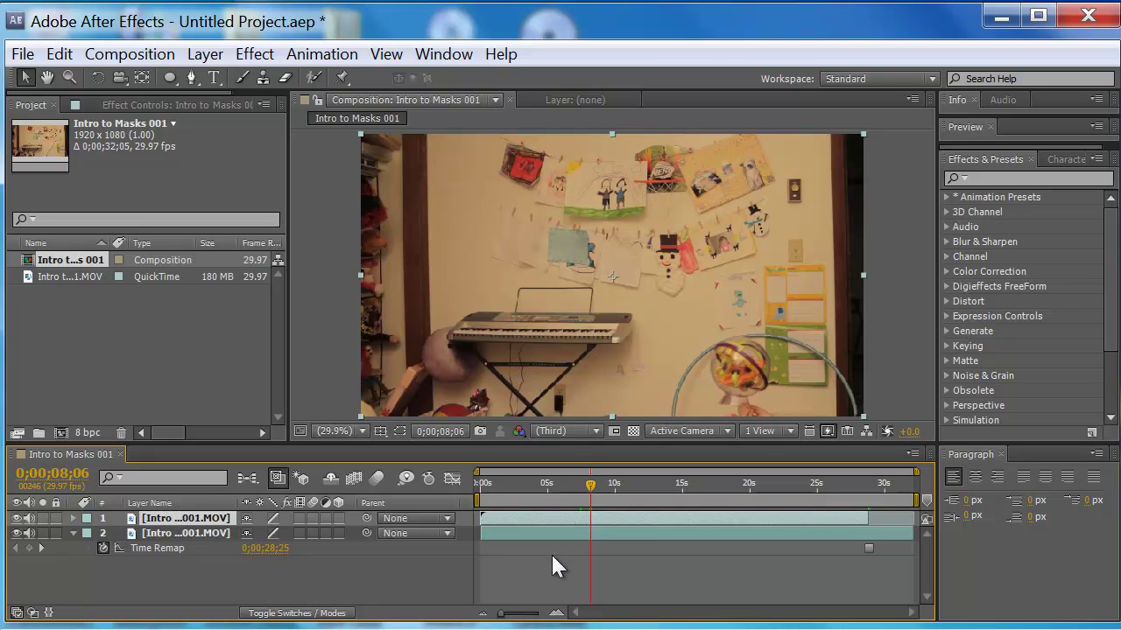
Trim the upper layer's in-point to 8;06 and slide it to start at 0s
key(alt+bracketleft)
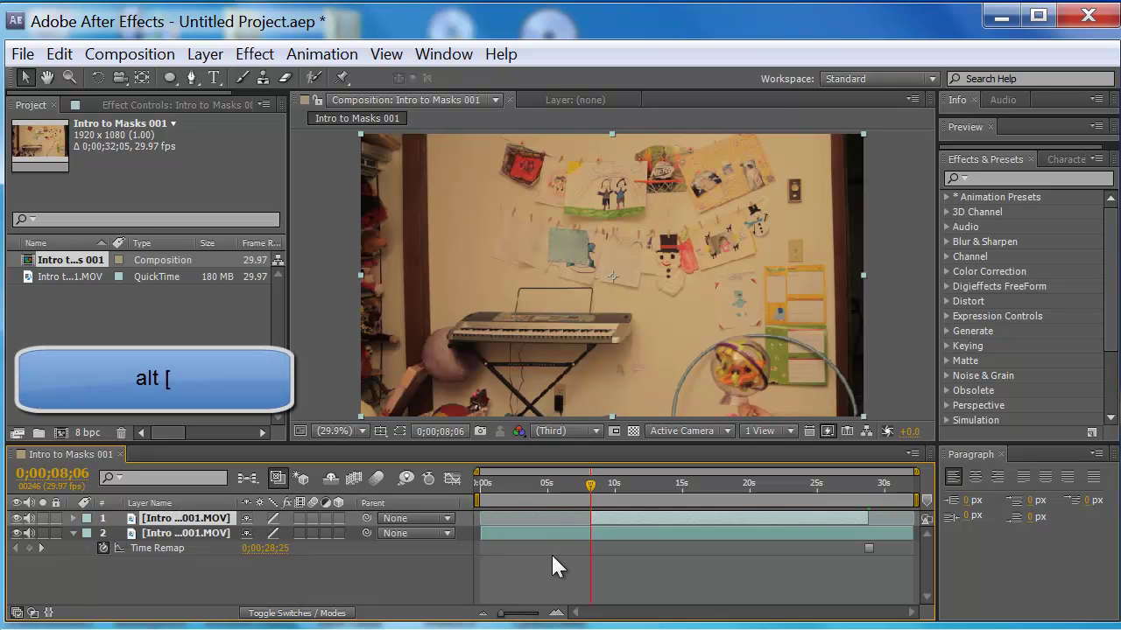
drag(535, 484, 453, 482)
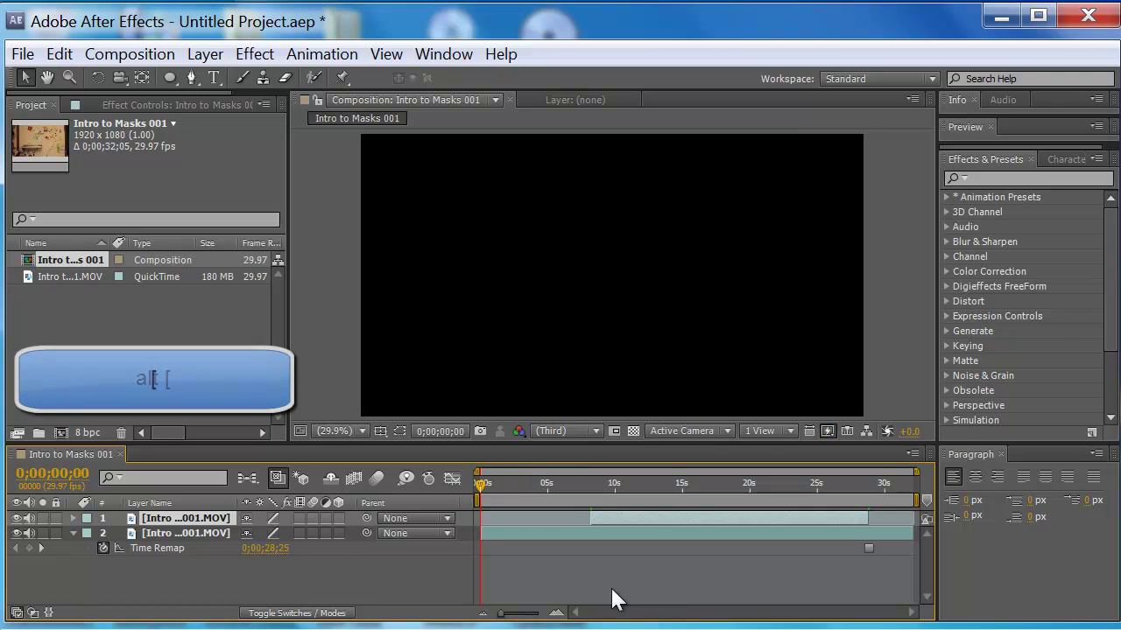
key(bracketleft)
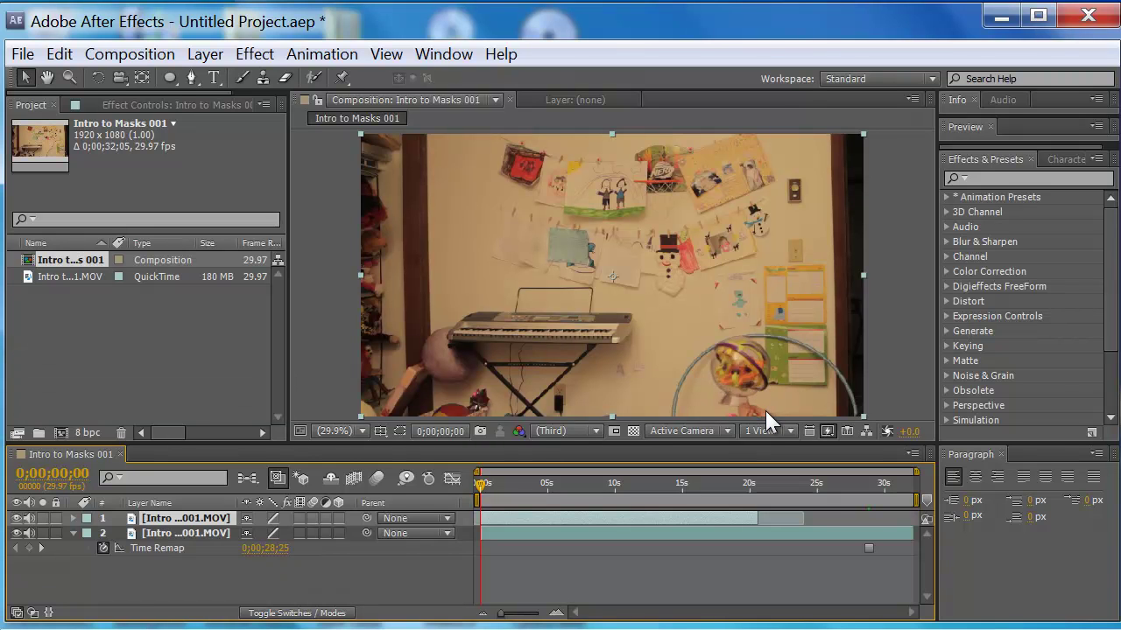
Set the viewer magnification to 100% and pan to the maze ball
click(362, 431)
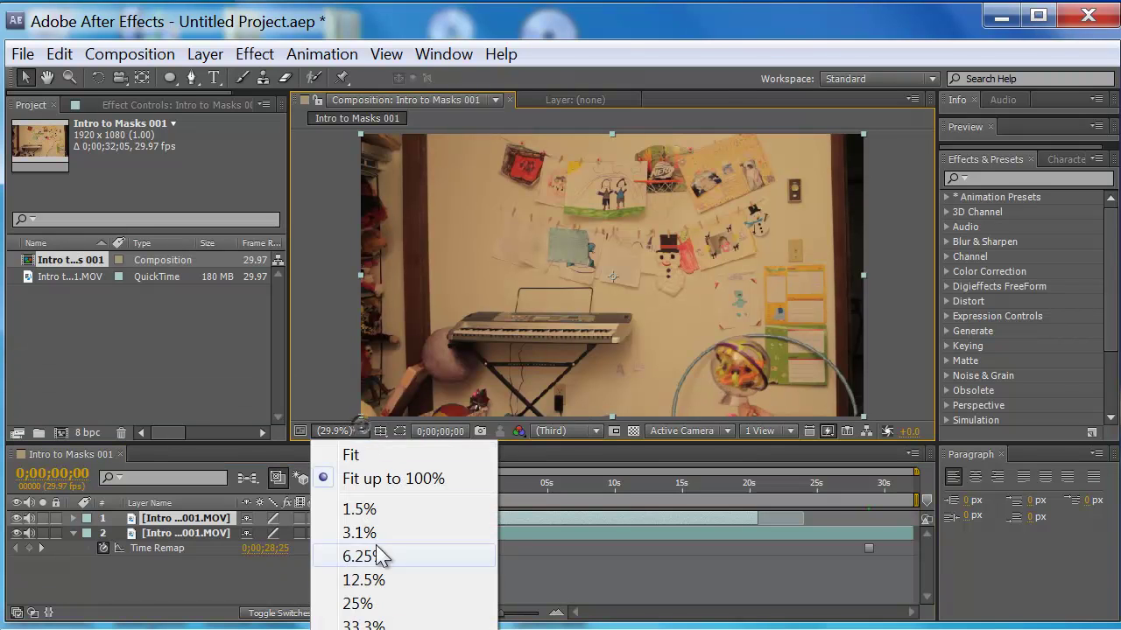
click(372, 629)
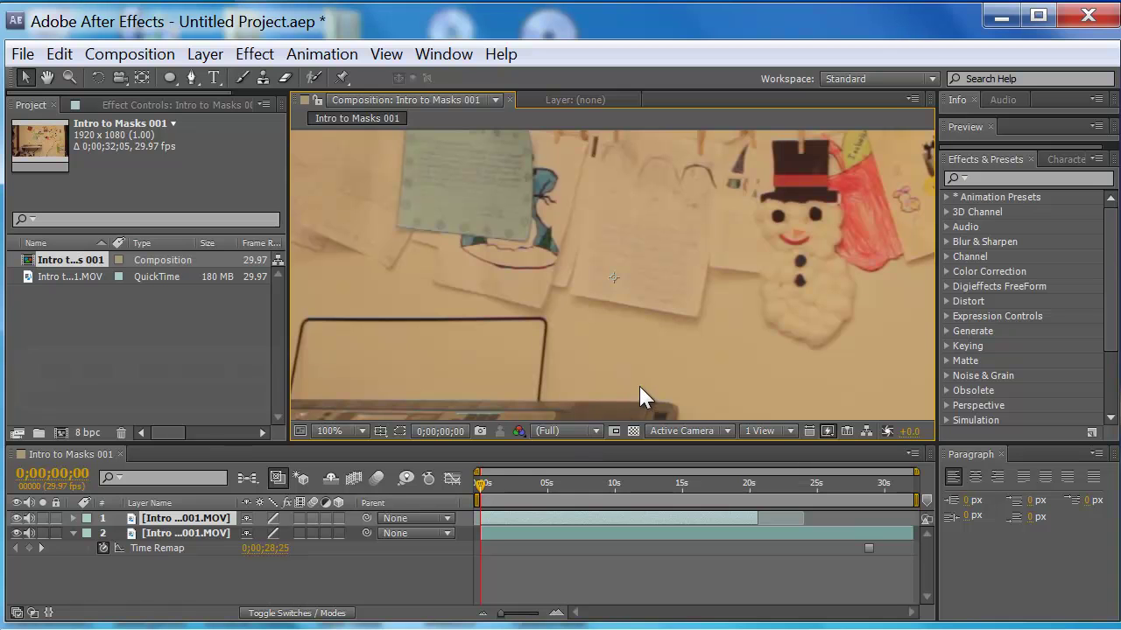
key(space)
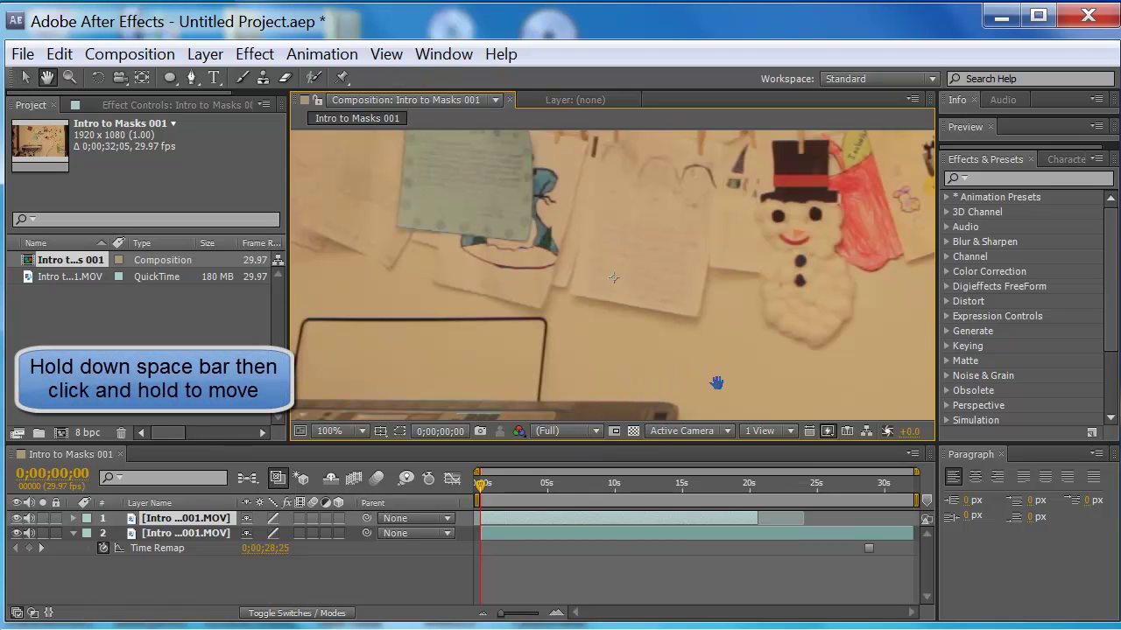
drag(716, 383, 678, 270)
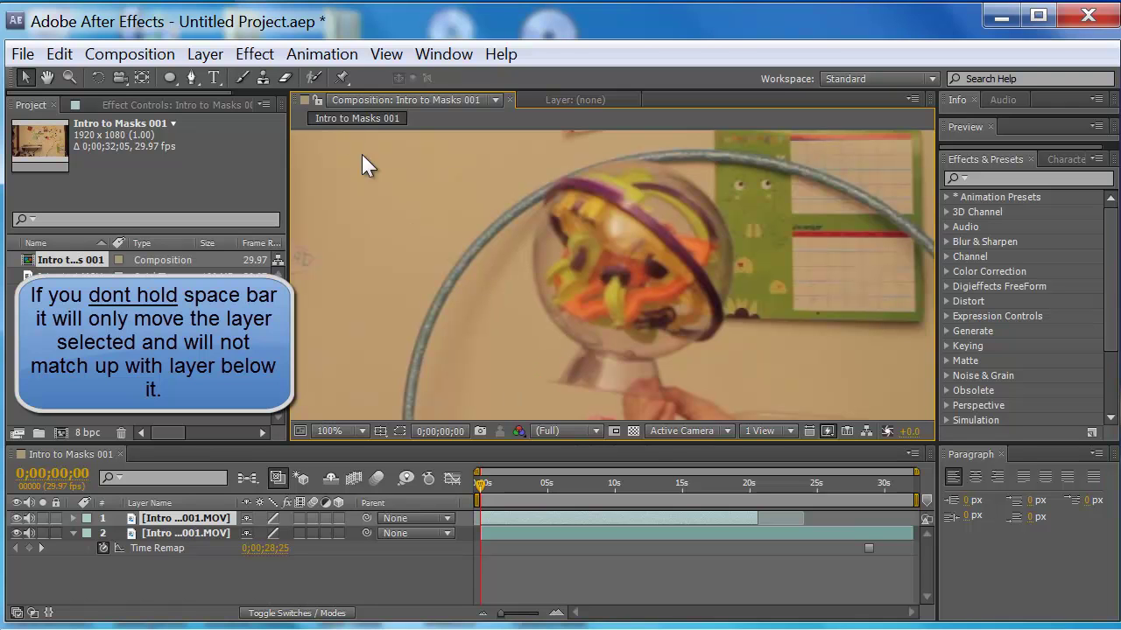
Draw a Shift-constrained circular ellipse mask around the ball on layer 1
click(168, 75)
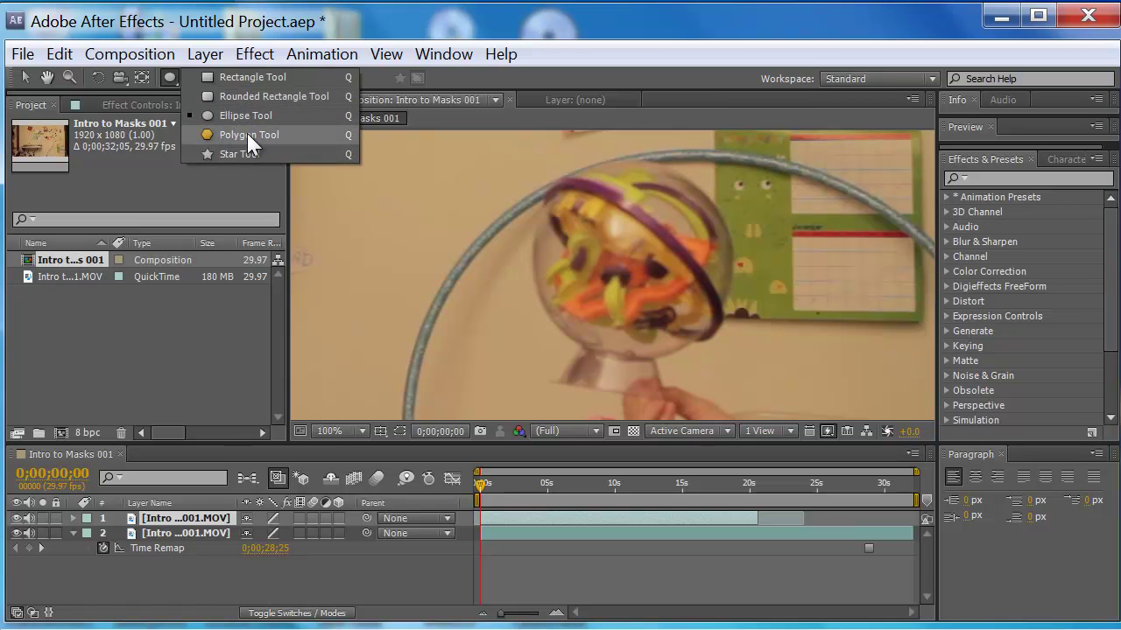
click(206, 113)
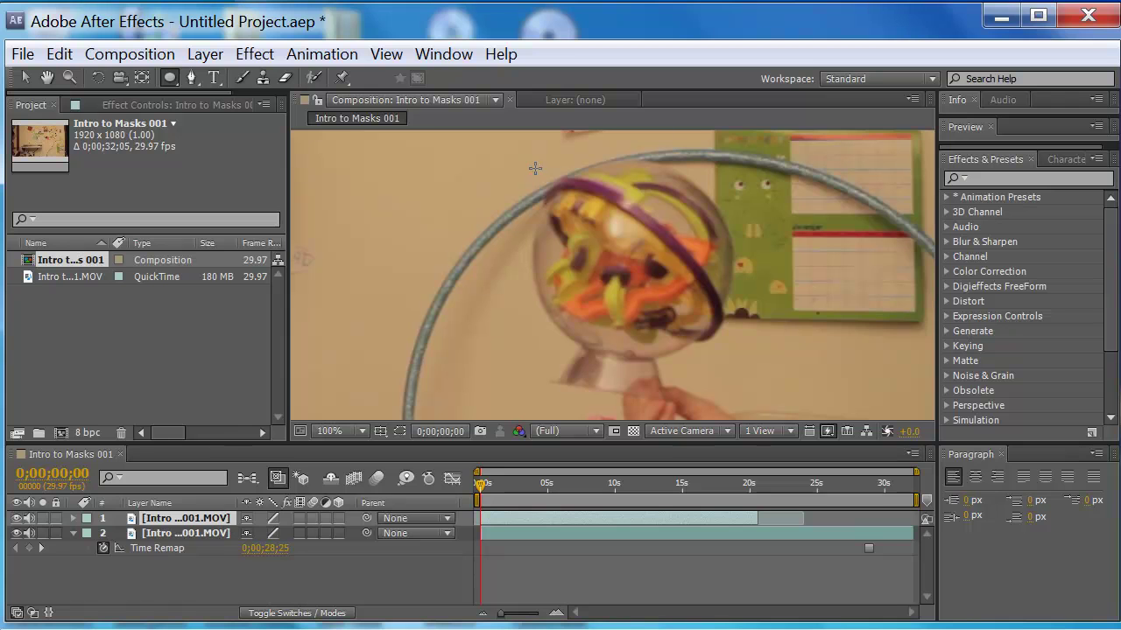
drag(547, 171, 831, 351)
key(shift)
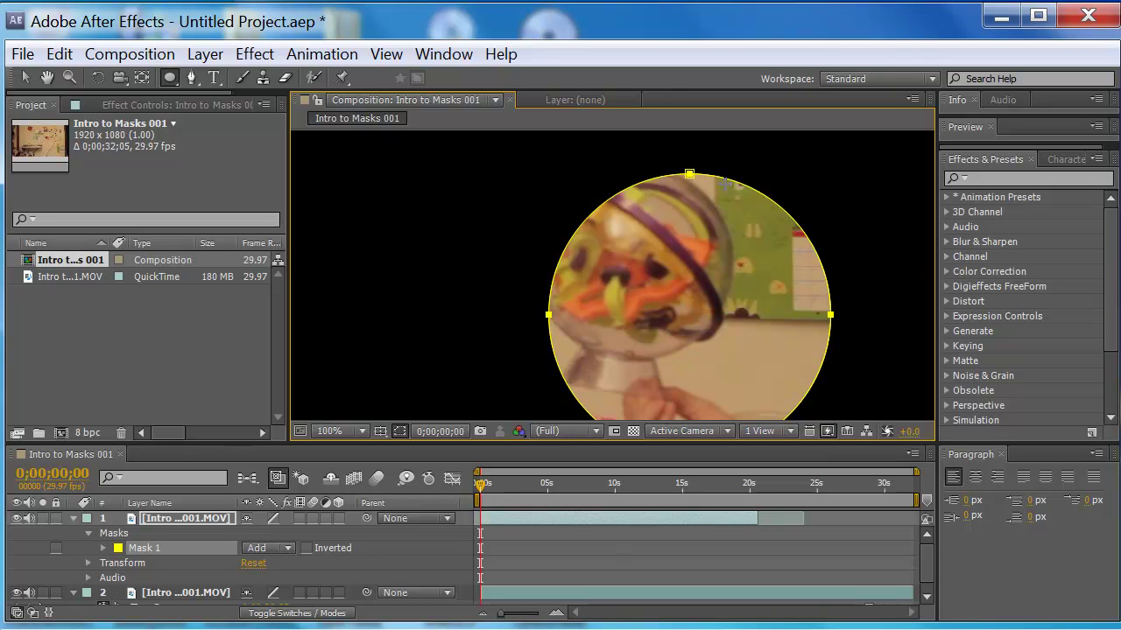
Switch from the Ellipse tool to the Selection tool, then to the Pen tool
click(32, 75)
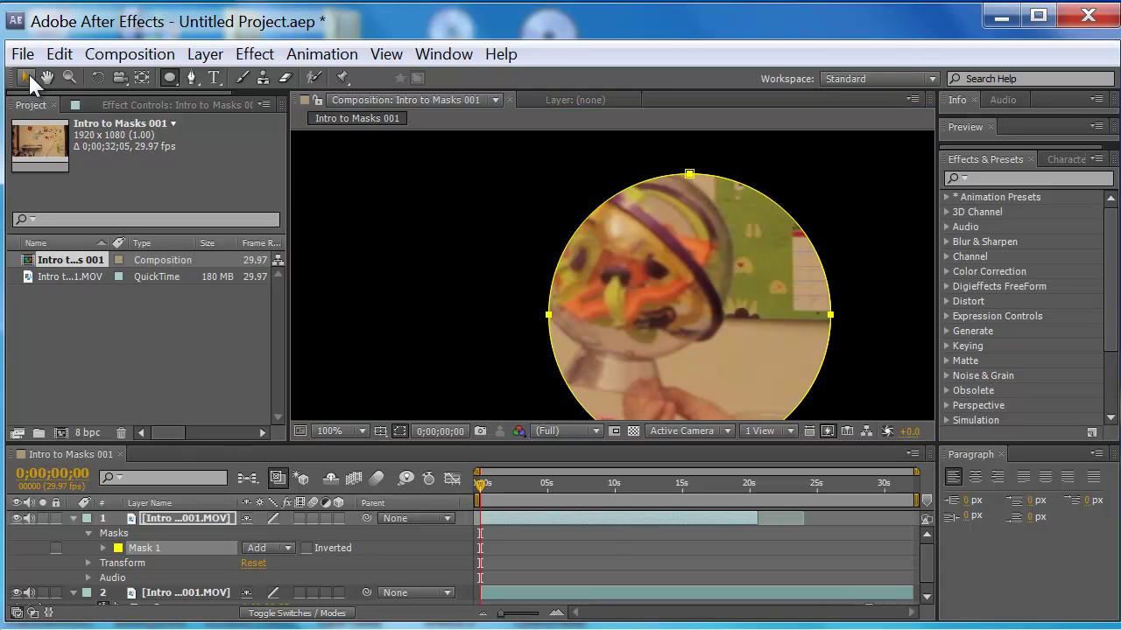
click(27, 77)
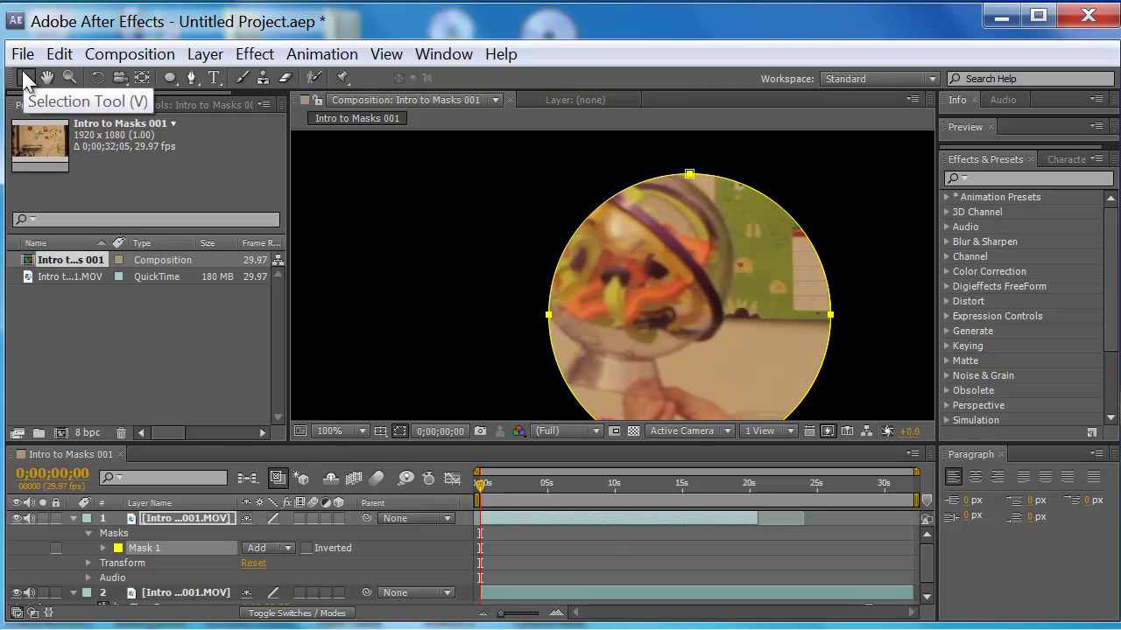
click(165, 79)
click(190, 81)
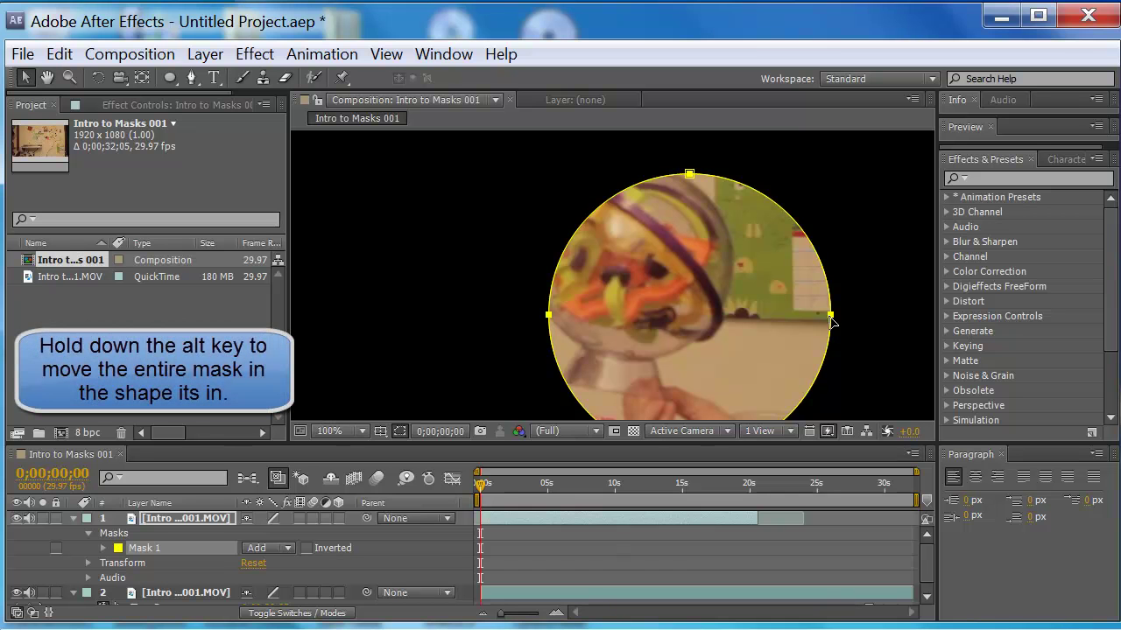
Move Mask 1 up and left, then nudge it right so it frames the whole ball
drag(834, 321, 761, 242)
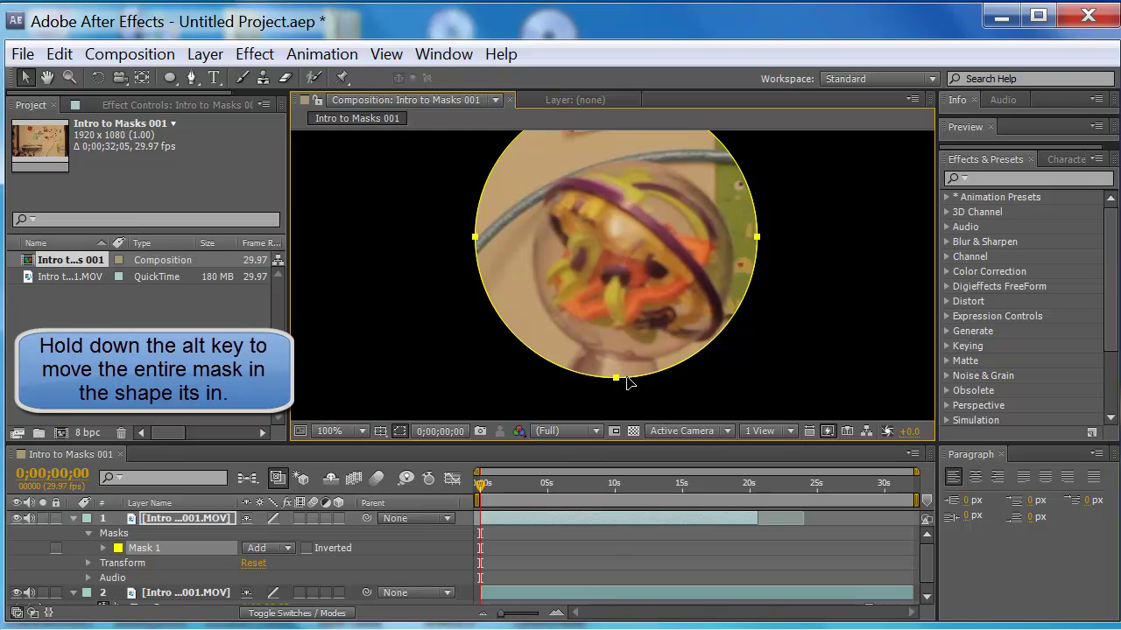
drag(616, 378, 637, 364)
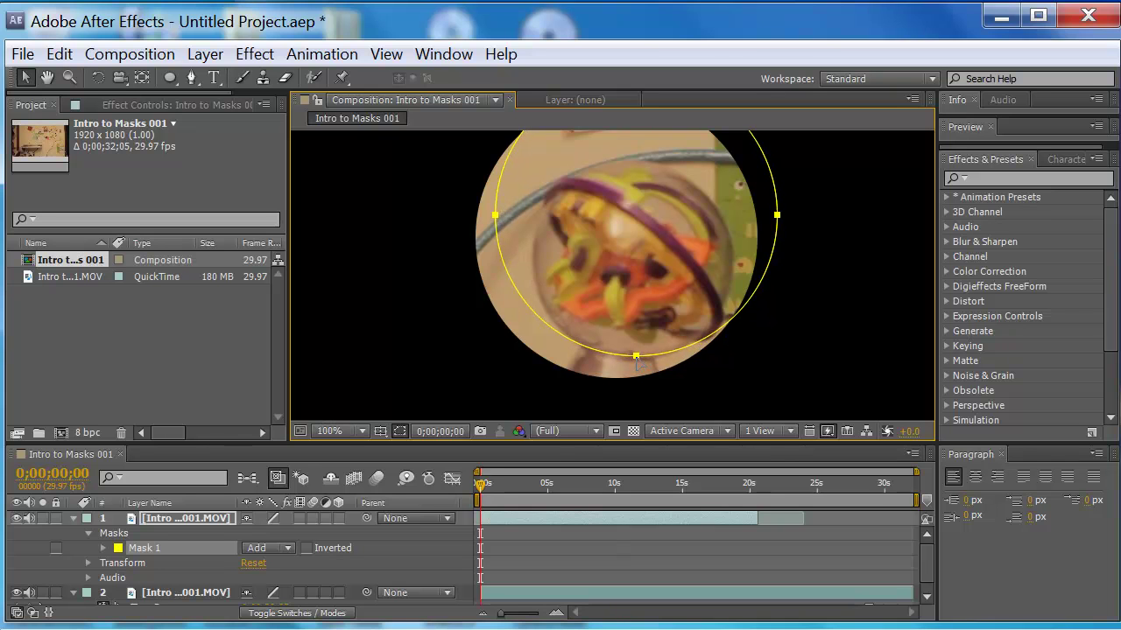
drag(637, 364, 639, 360)
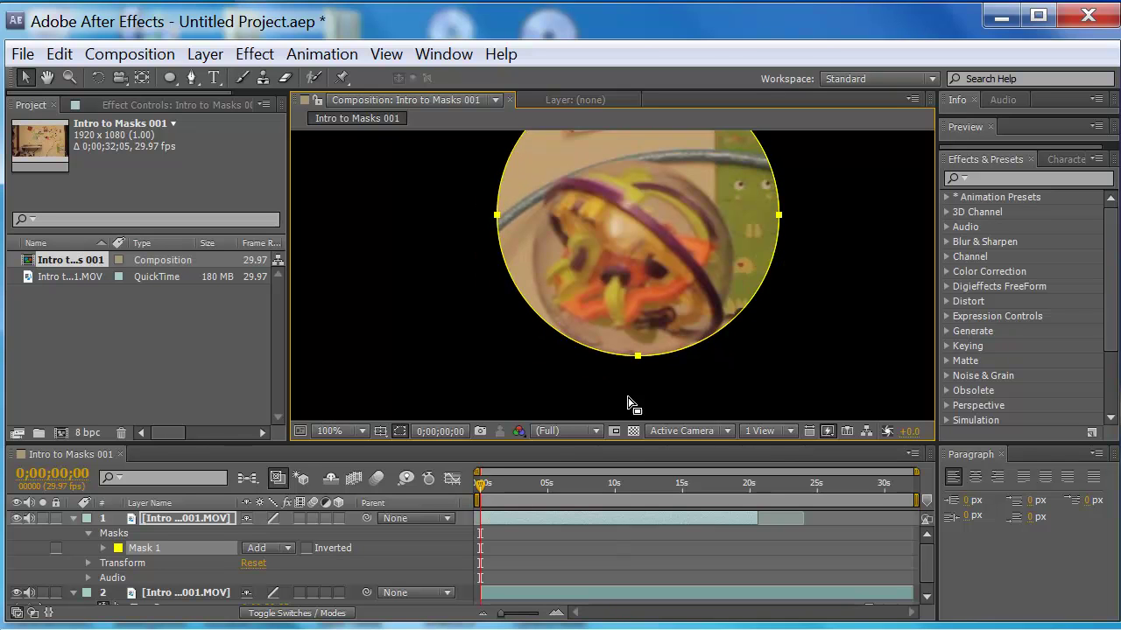
Hide the mask outline and start layer 2 at the current time
click(400, 432)
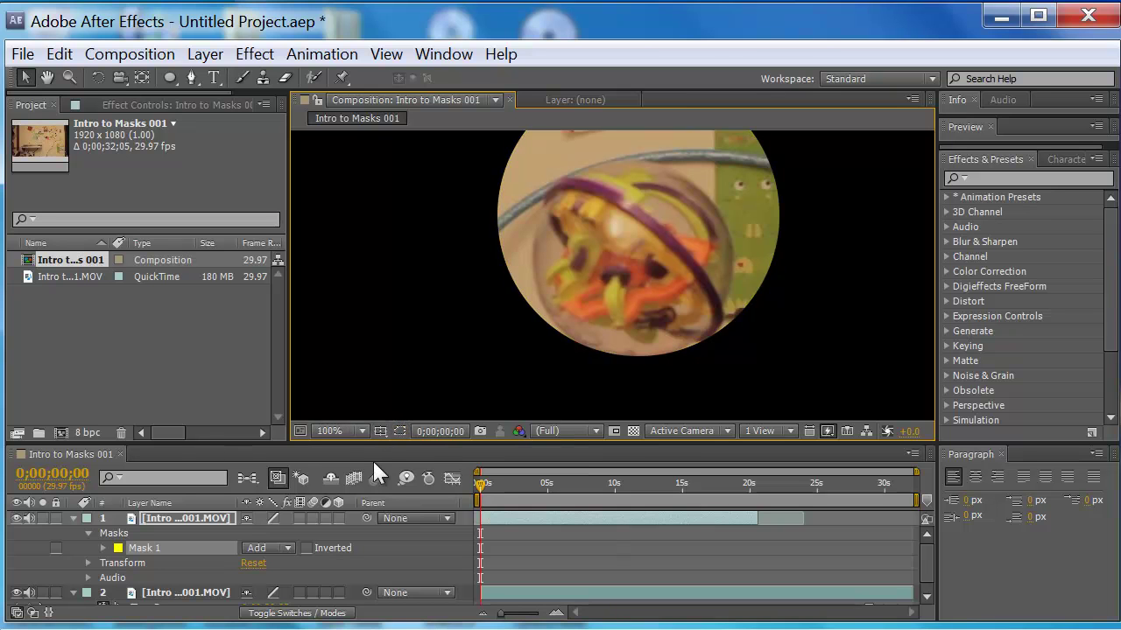
click(216, 594)
key(bracketleft)
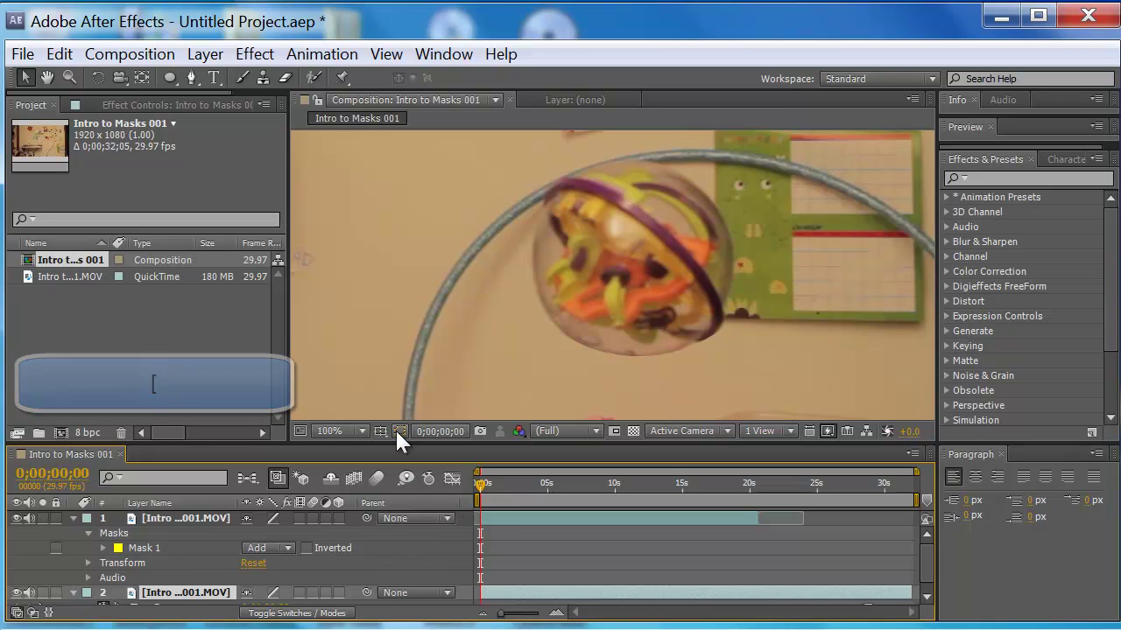
Select layer 1's Masks group and undo two accidental value changes
click(113, 533)
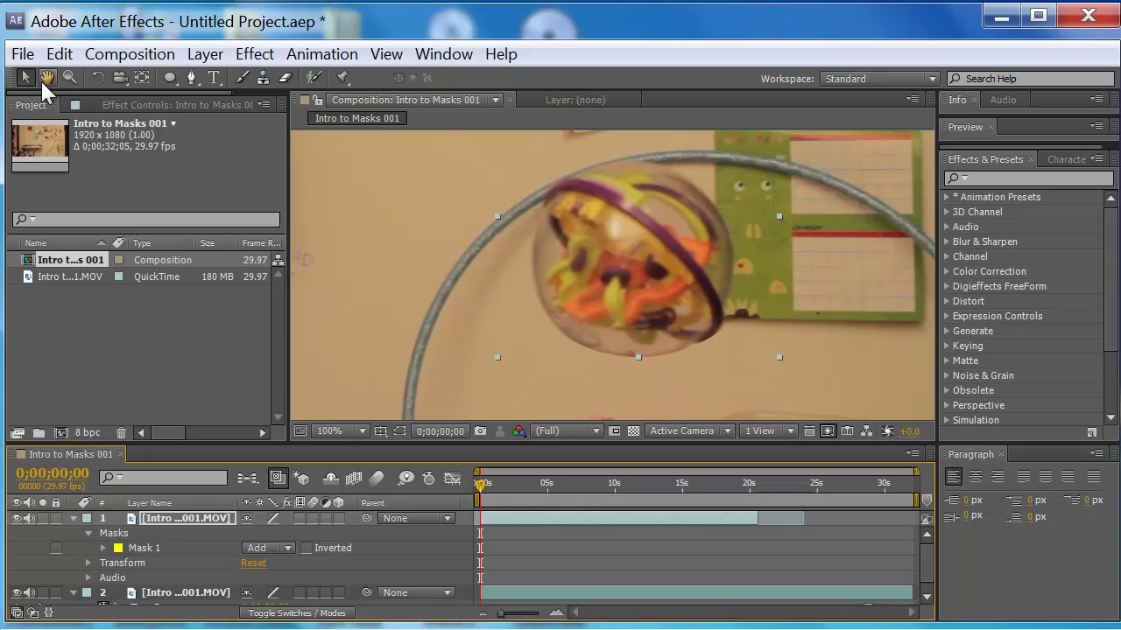
click(58, 54)
click(91, 81)
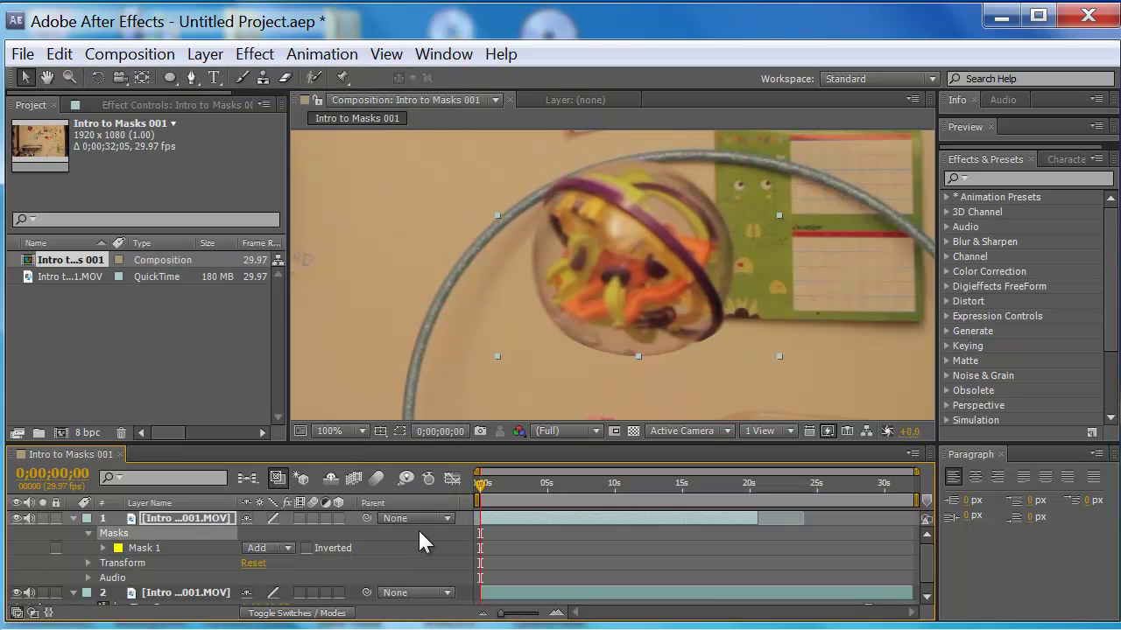
Select Mask 1 and nudge it with arrow keys until it sits around the ball
click(137, 550)
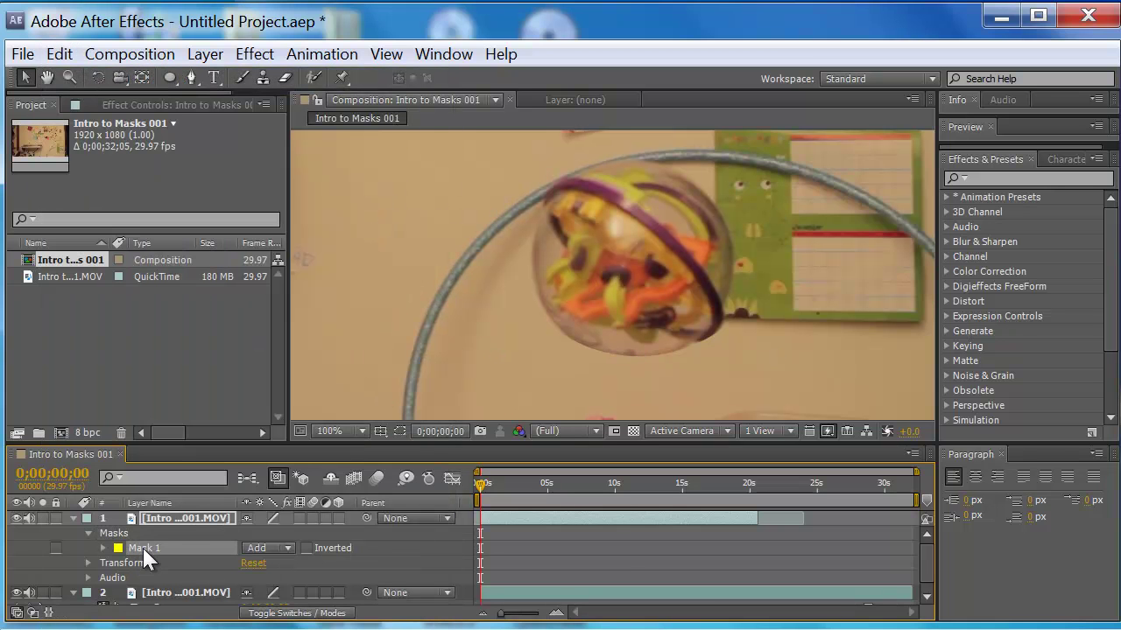
click(399, 431)
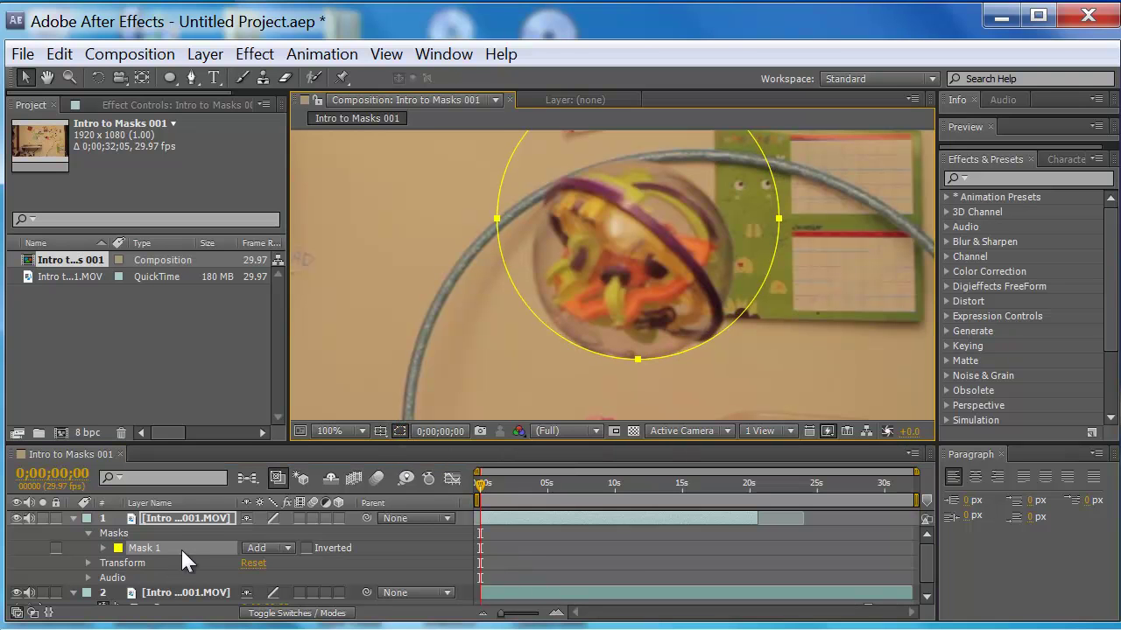
key(Right)
key(Right)
key(Down)
key(Down)
key(Down)
key(Down)
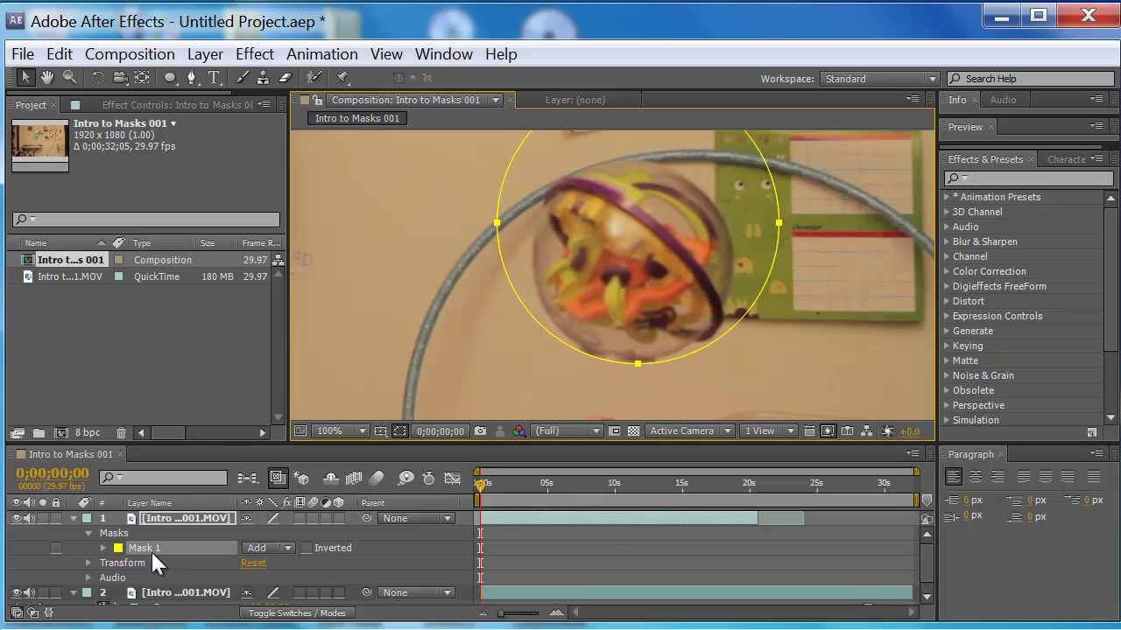
key(Up)
key(Up)
key(Up)
key(Up)
key(Up)
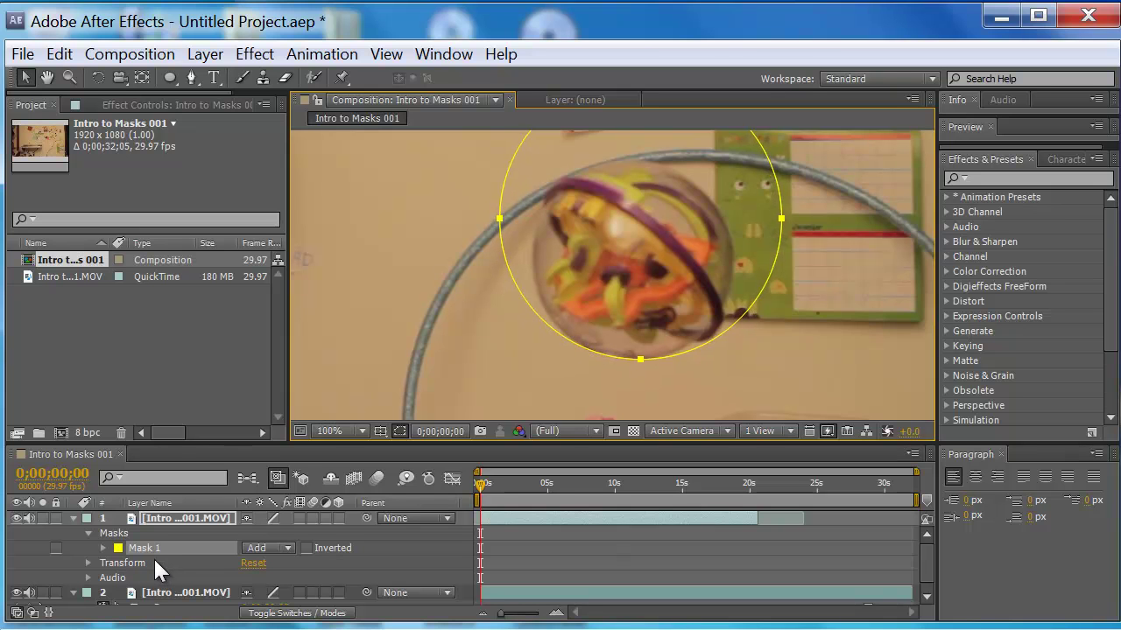
key(Left)
key(Left)
key(Up)
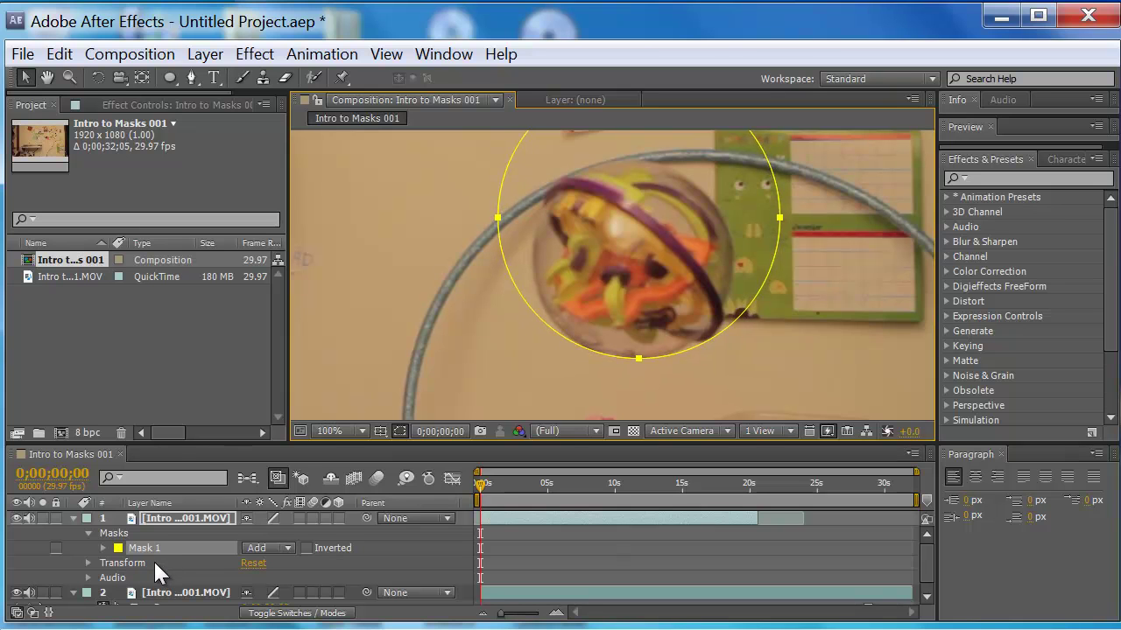
click(399, 431)
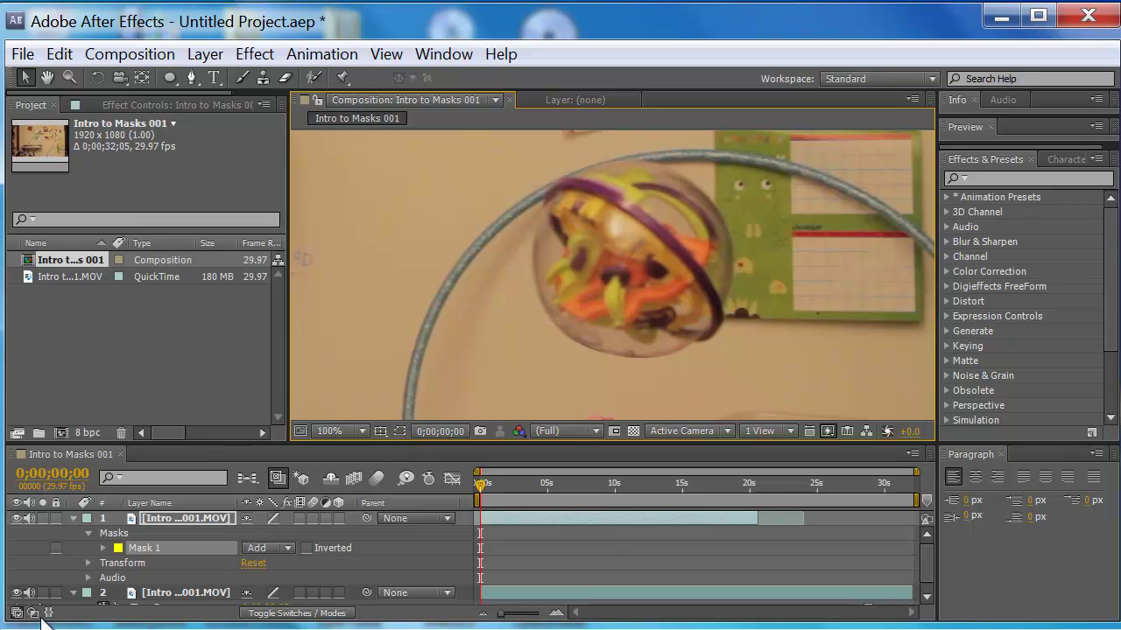
Expand Mask 1 and set a Mask Path keyframe at 0;00;00;00
click(103, 548)
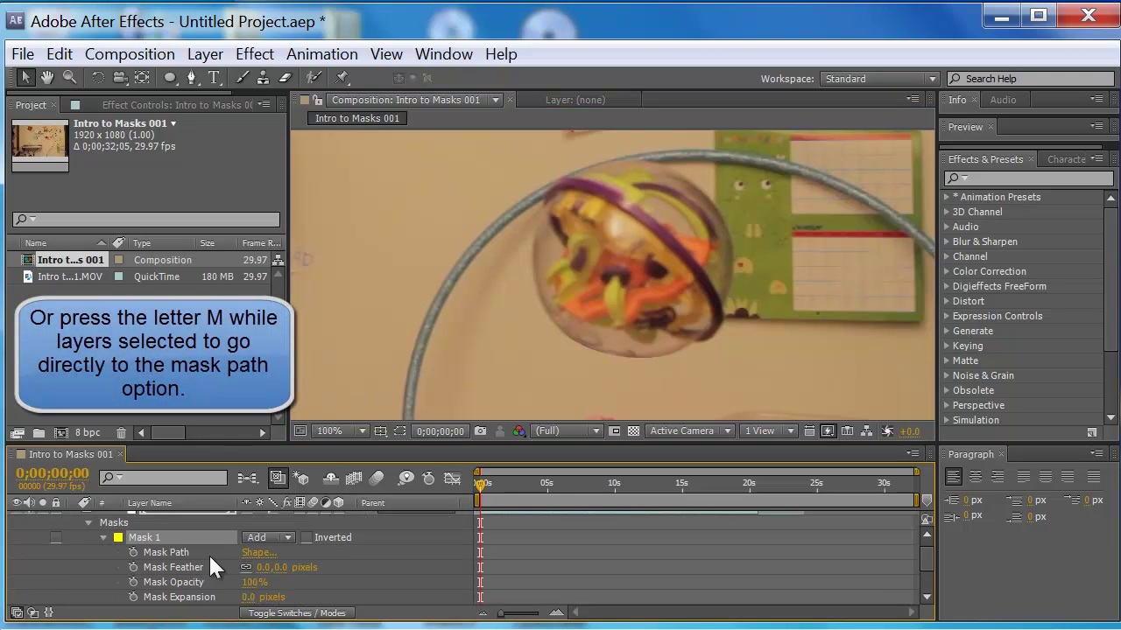
click(133, 552)
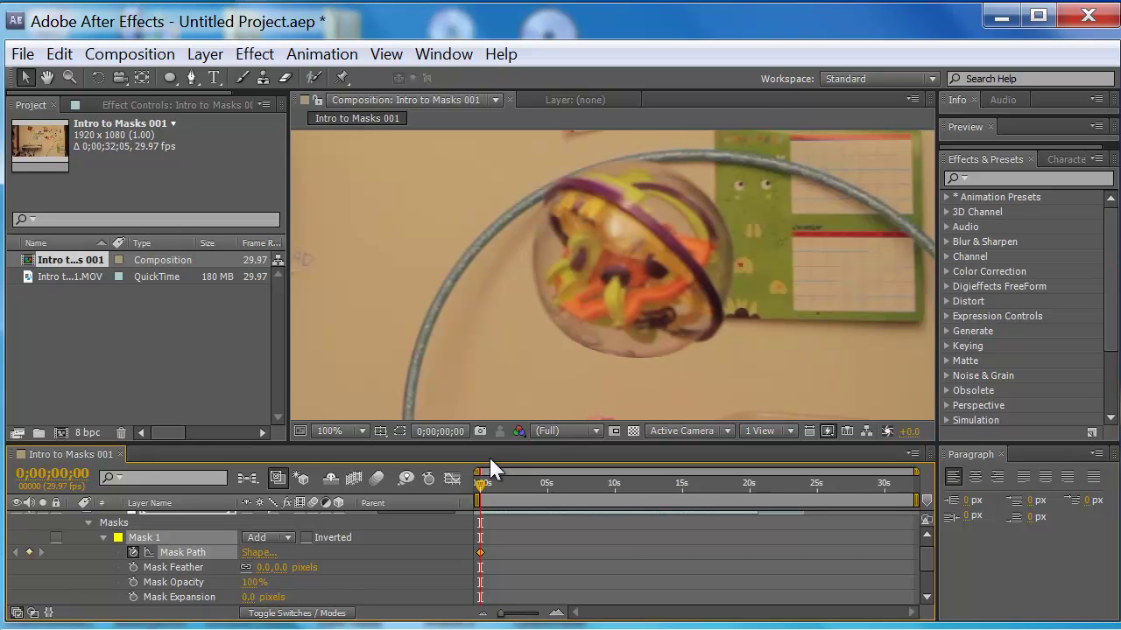
Step frame by frame to 0;00;00;05, toggling the mask outline to check the ball's drift
click(396, 432)
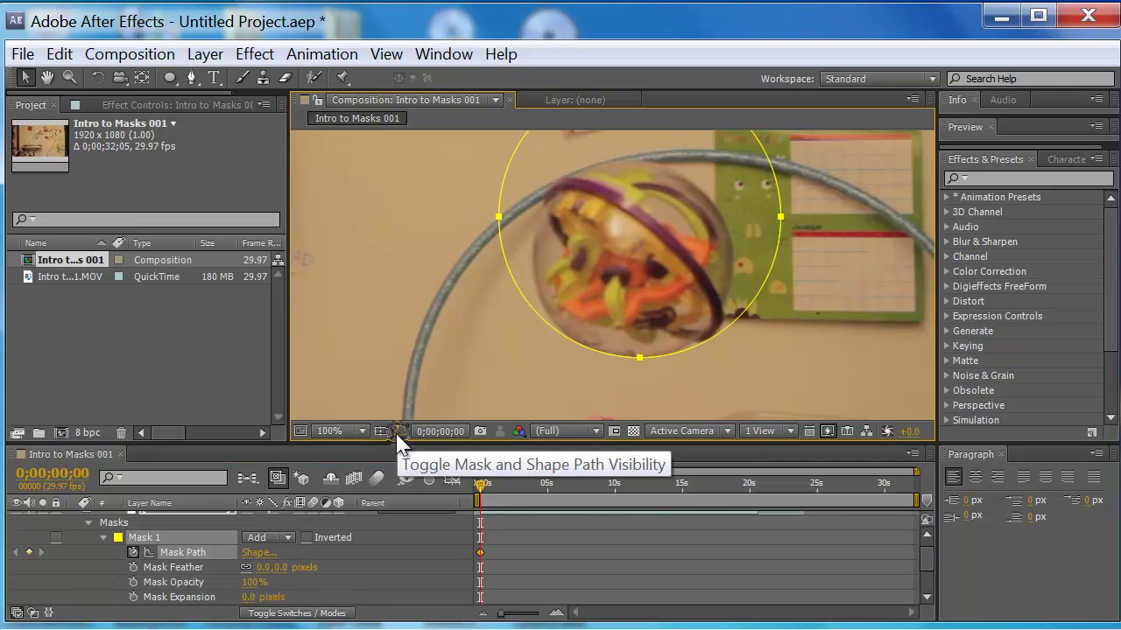
key(Page_Down)
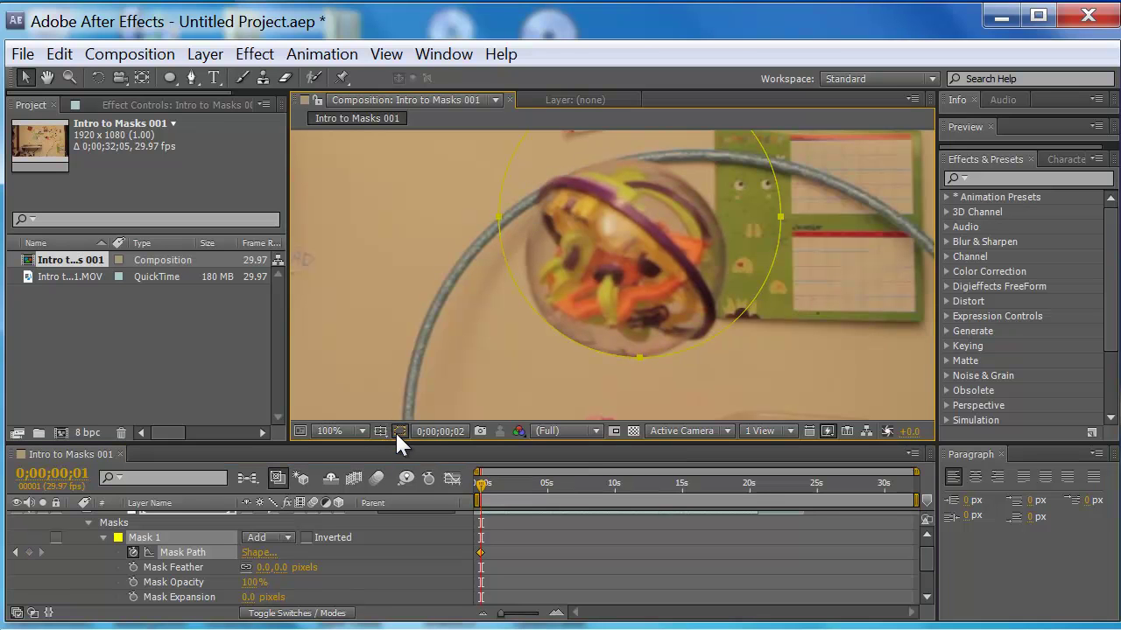
key(Page_Down)
key(Page_Down)
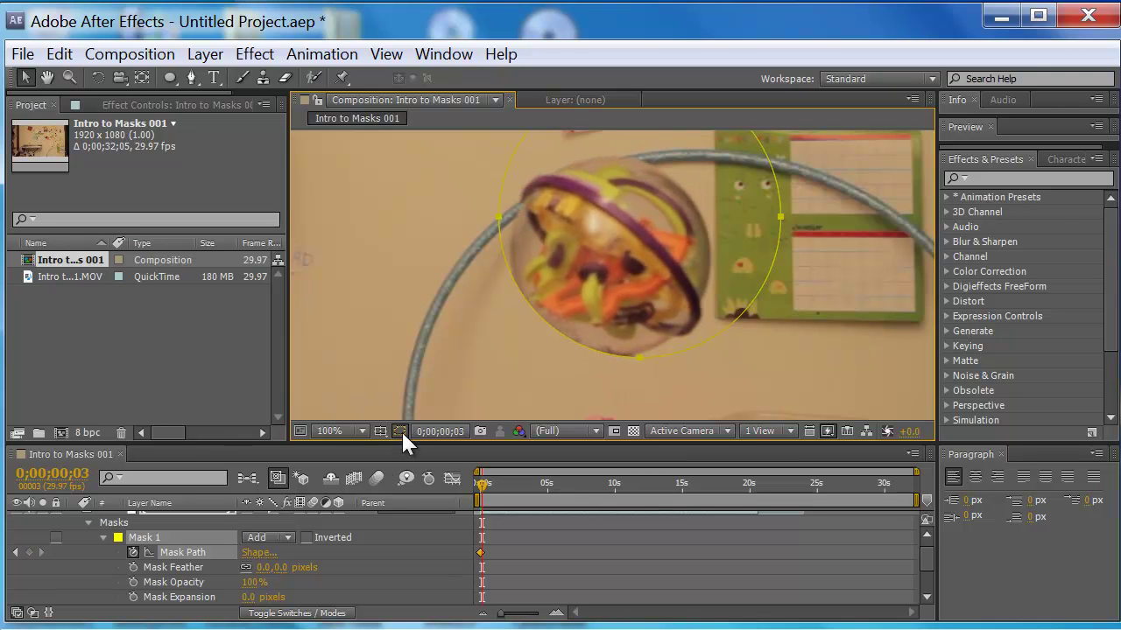
click(170, 552)
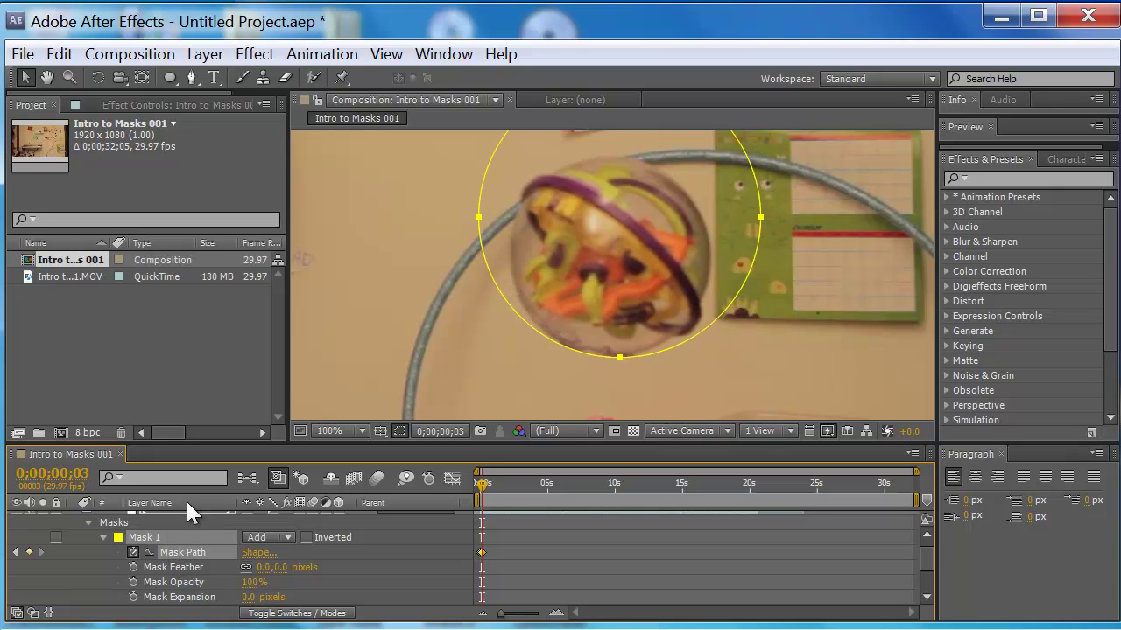
click(400, 431)
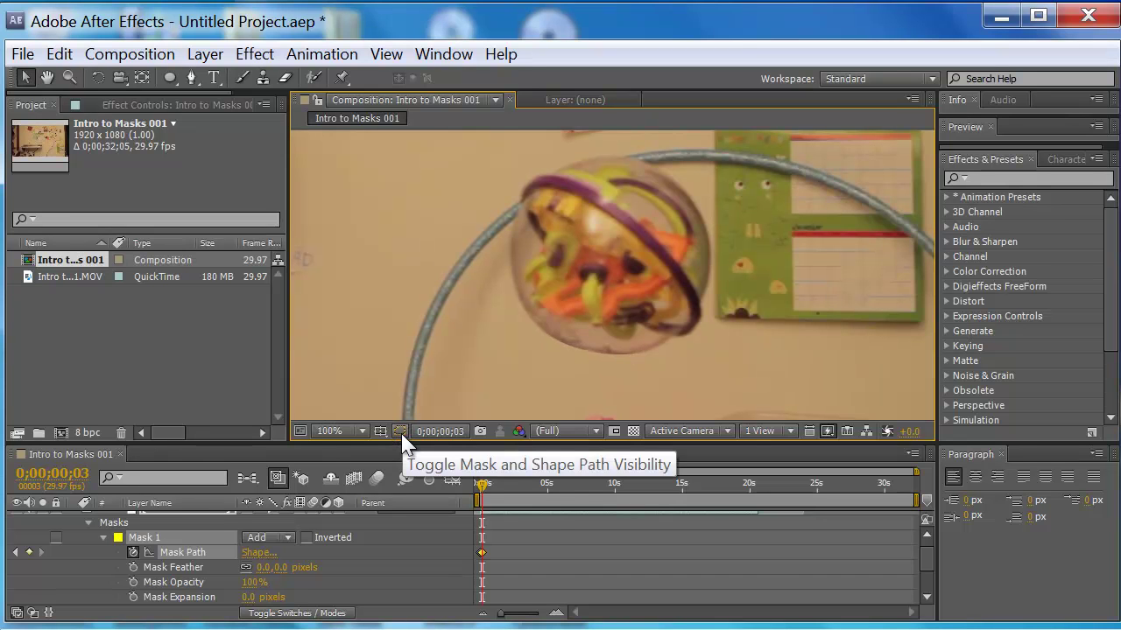
click(400, 432)
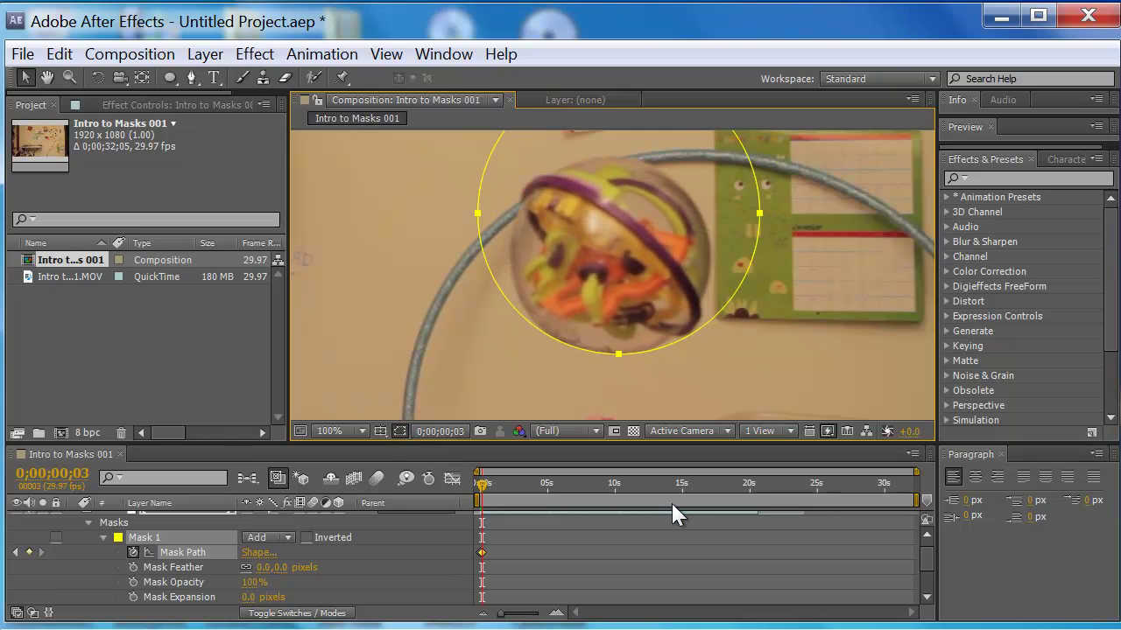
key(Page_Down)
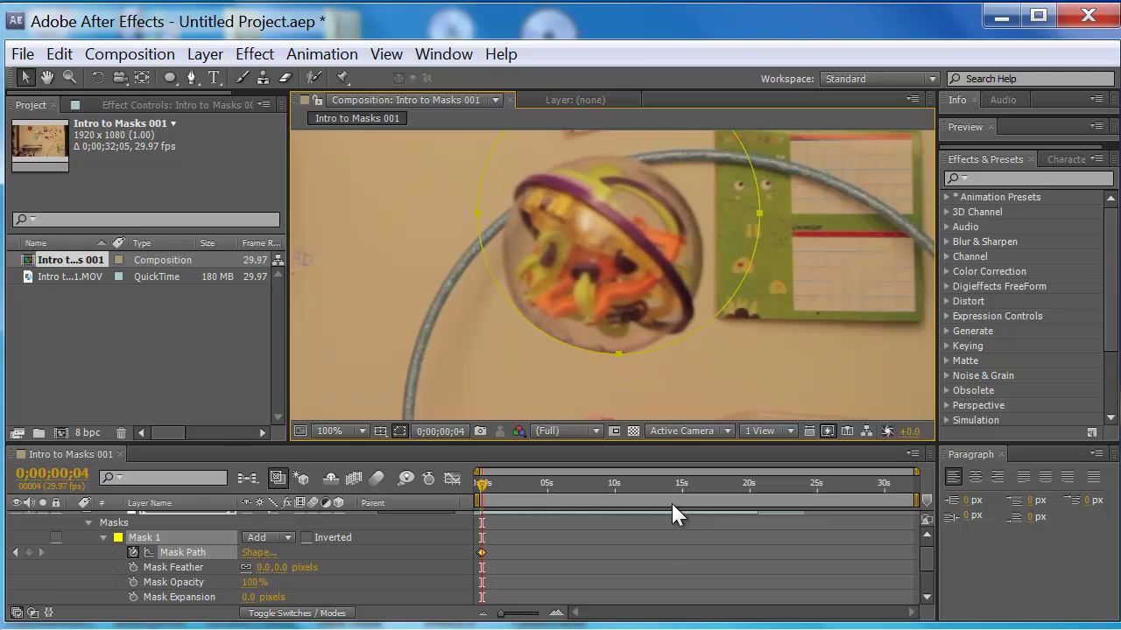
key(Page_Up)
key(Page_Down)
key(Page_Down)
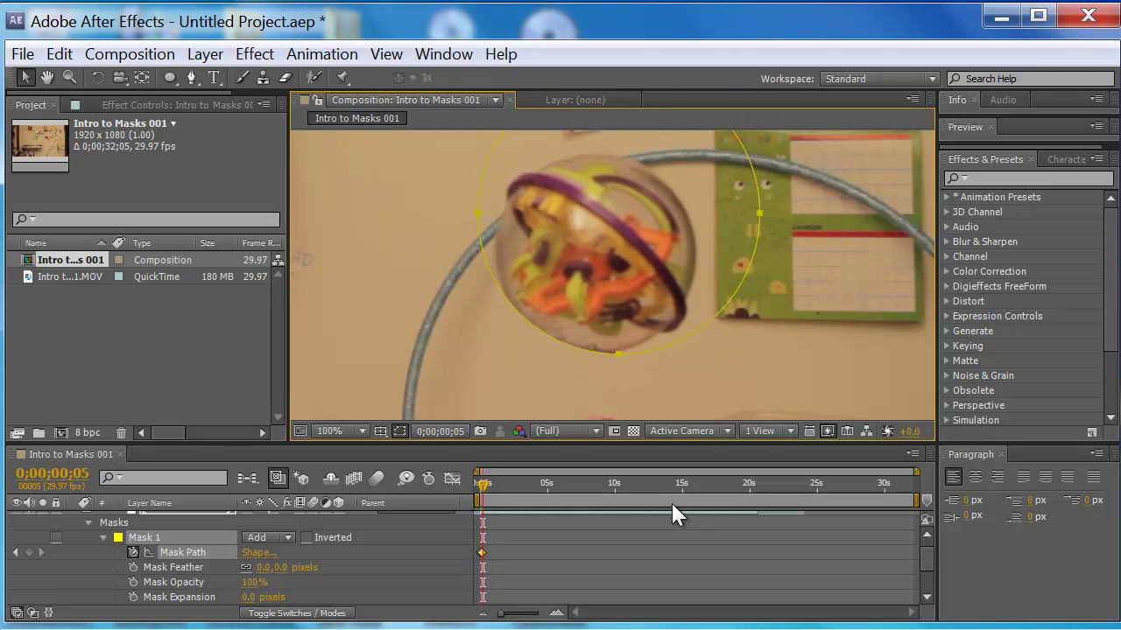
Nudge Mask 1 left and up over the ball at frames 6 and 11
key(Page_Down)
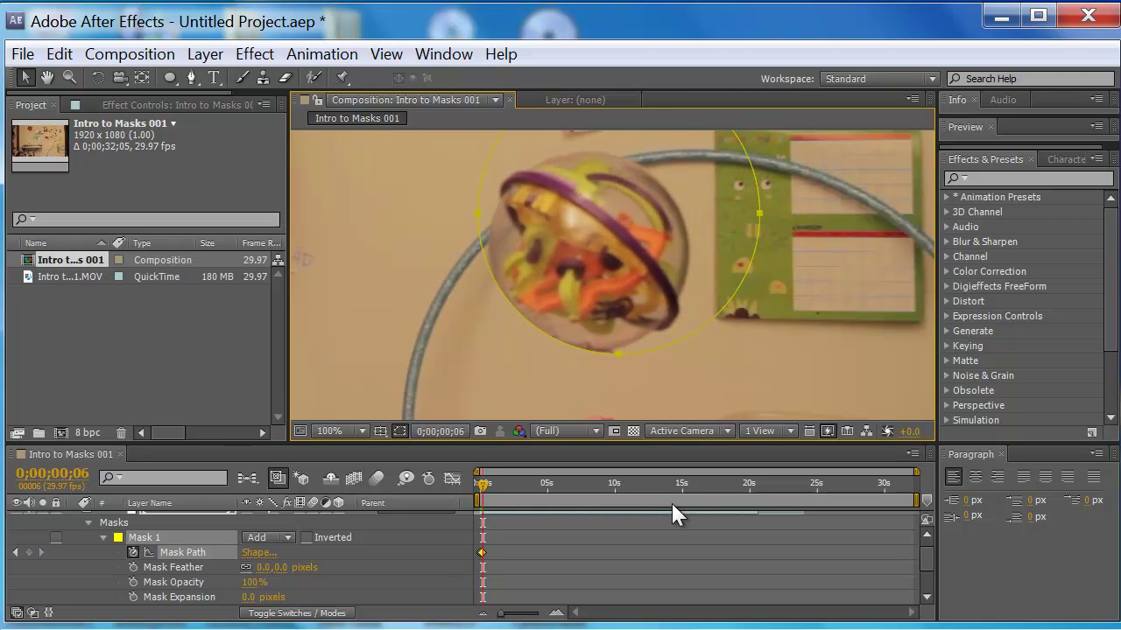
key(Left)
key(Left)
key(Left)
key(Left)
key(Left)
key(Left)
key(Left)
key(Left)
key(Left)
key(Left)
key(Left)
key(Left)
key(Left)
key(Left)
key(Left)
key(Left)
key(Left)
key(Left)
key(Left)
key(Left)
key(Left)
key(Left)
key(Left)
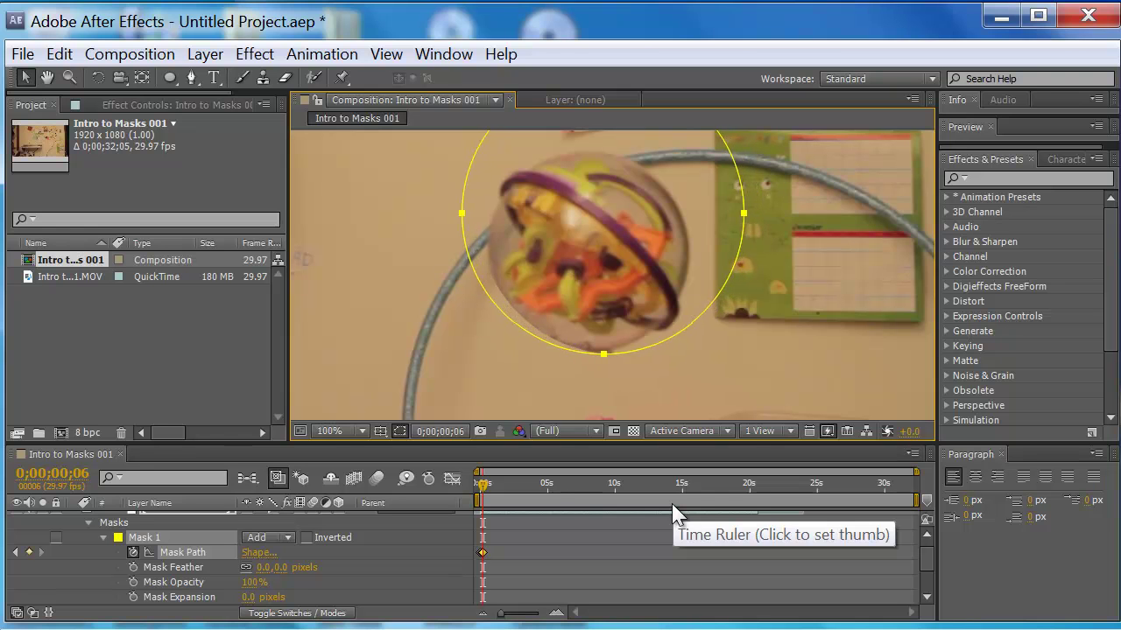
key(Up)
key(Up)
key(Up)
key(Up)
key(Up)
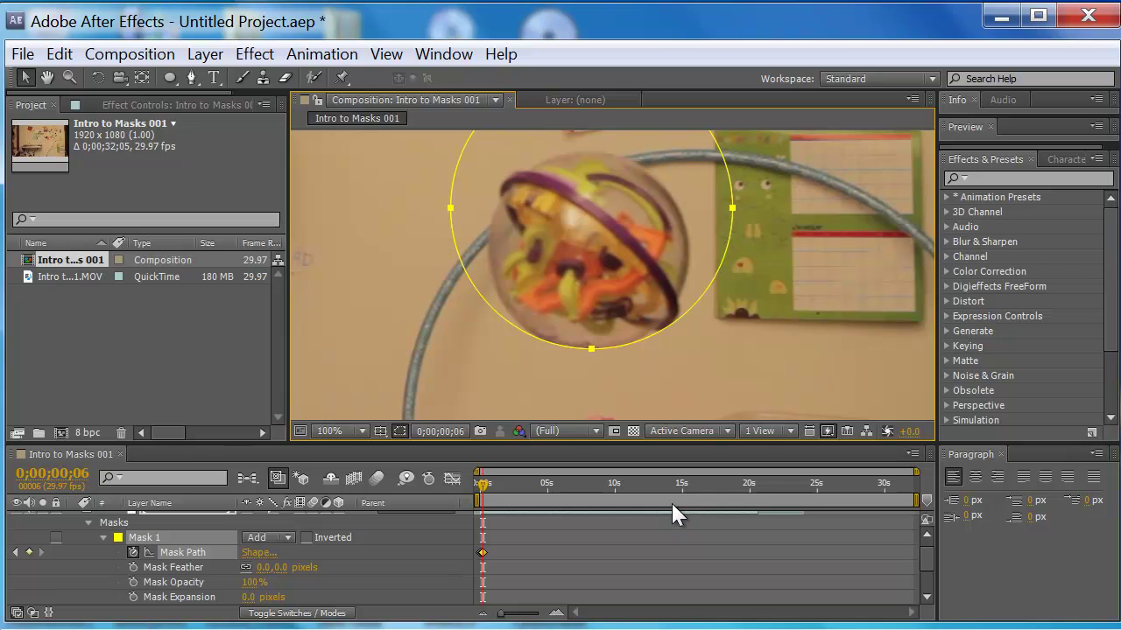
key(Page_Down)
key(Page_Down)
key(Page_Down)
key(Page_Down)
key(Page_Down)
key(Left)
key(Left)
key(Left)
key(Left)
key(Left)
key(Left)
key(Left)
key(Left)
key(Left)
key(Left)
key(Left)
key(Left)
key(Left)
key(Left)
key(Left)
key(Left)
key(Left)
key(Left)
key(Left)
key(Left)
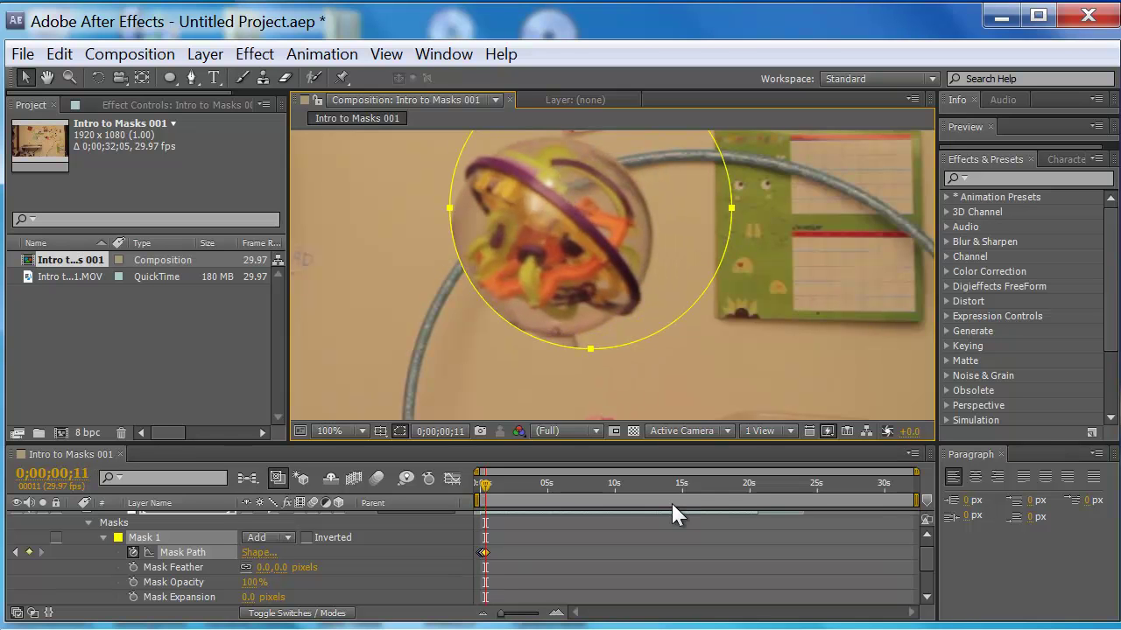
key(Left)
key(Left)
key(Left)
key(Up)
key(Up)
key(Up)
key(Up)
key(Up)
key(Up)
key(Up)
key(Up)
key(Up)
key(Up)
key(Up)
key(Up)
key(Up)
key(Up)
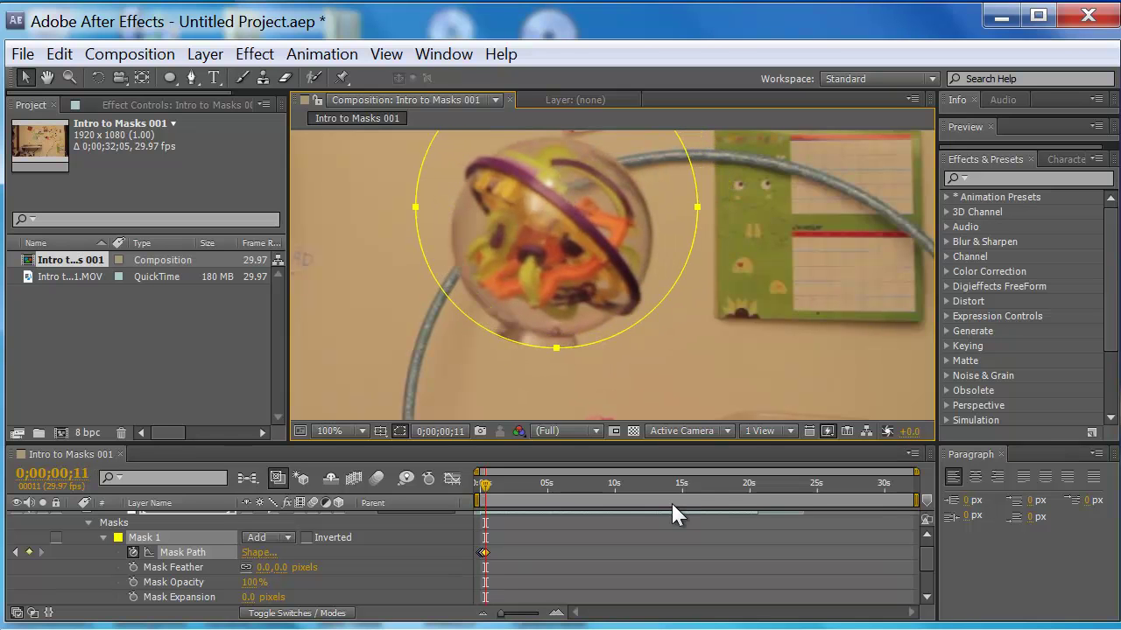
key(Up)
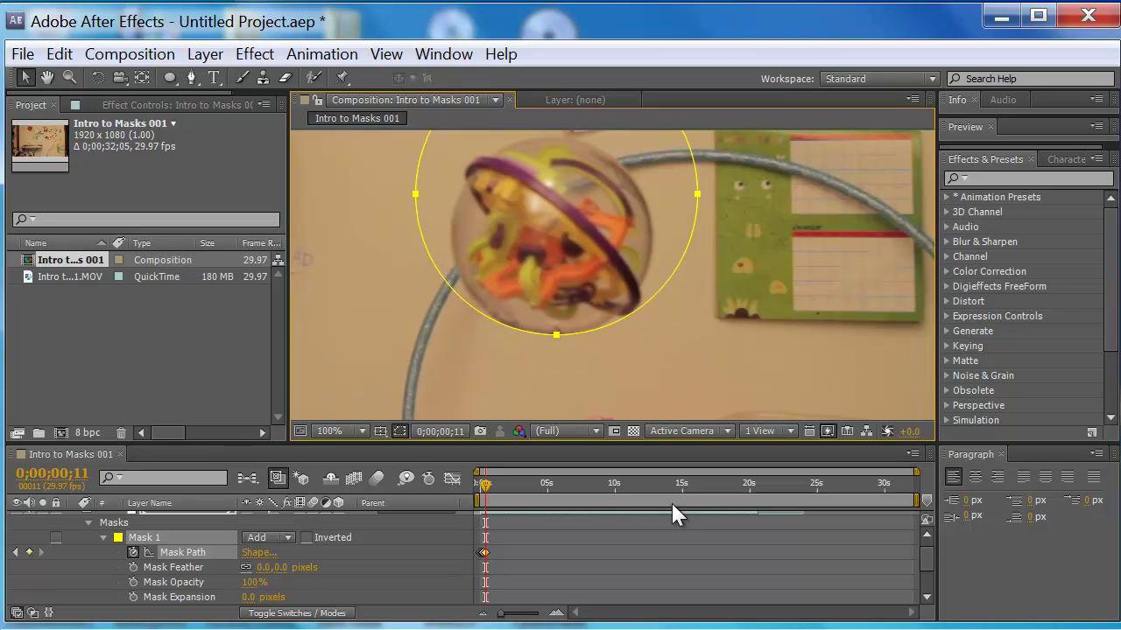
key(Right)
key(Up)
key(Up)
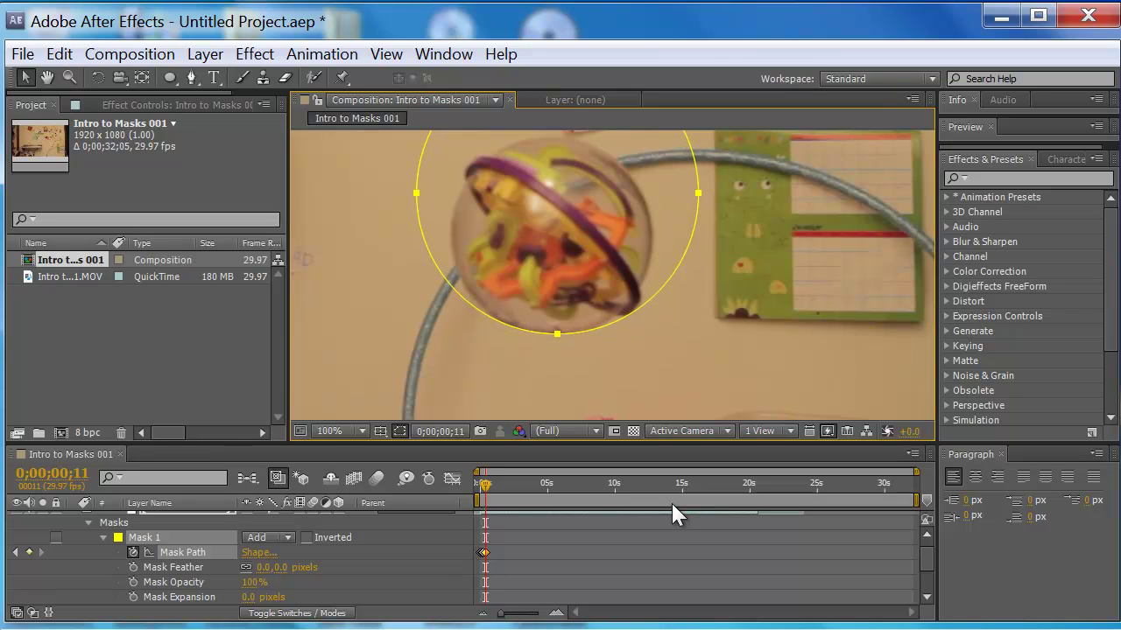
Reposition the mask over the ball at frame 16, then check interpolation at frame 8
key(Page_Down)
key(Page_Down)
key(Page_Down)
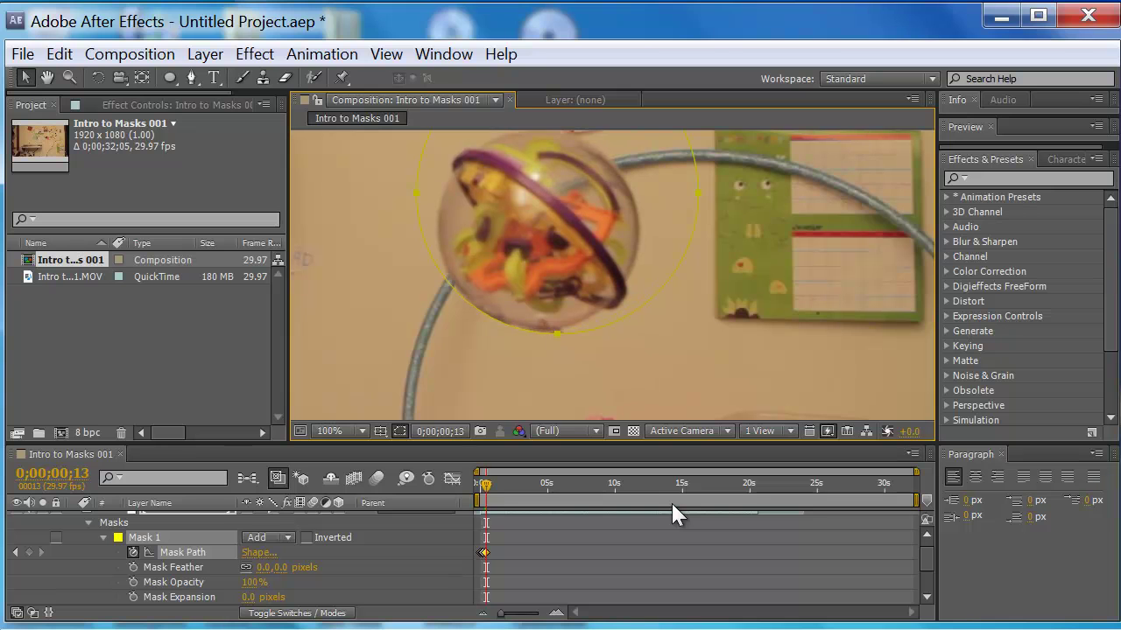
key(Page_Down)
key(Page_Down)
key(Left)
key(Left)
key(Left)
key(Left)
key(Left)
key(Left)
key(Left)
key(Left)
key(Left)
key(Left)
key(Left)
key(Left)
key(Left)
key(Left)
key(Left)
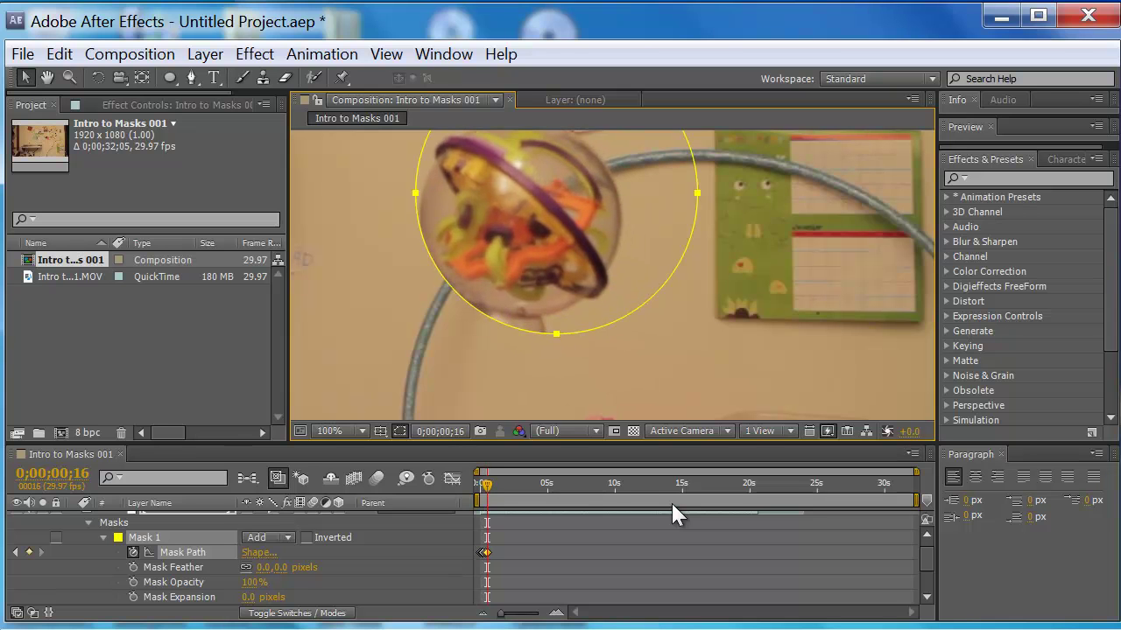
key(Left)
key(Left)
key(Left)
key(Left)
key(Left)
key(Left)
key(Left)
key(Left)
key(Left)
key(Left)
key(Left)
key(Left)
key(Left)
key(Left)
key(Left)
key(Left)
key(Left)
key(Left)
key(Left)
key(Left)
key(Up)
key(Up)
key(Up)
key(Up)
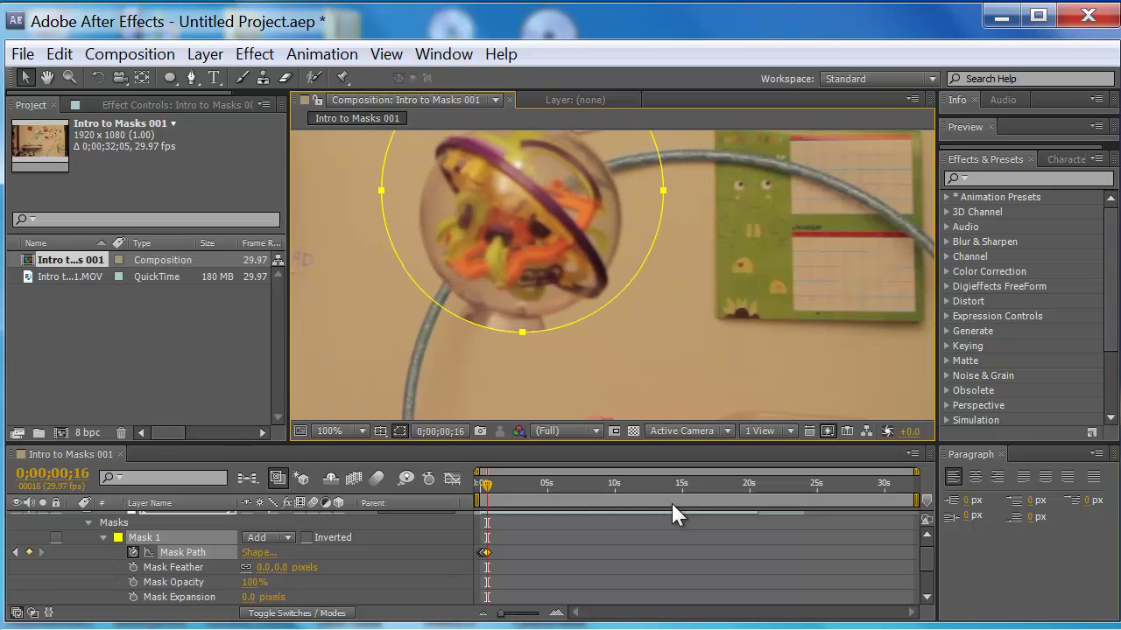
key(Up)
key(Up)
key(Up)
key(Up)
key(Up)
key(Up)
key(Up)
key(Up)
key(Up)
key(Up)
key(Up)
key(Up)
key(Up)
key(Up)
key(Up)
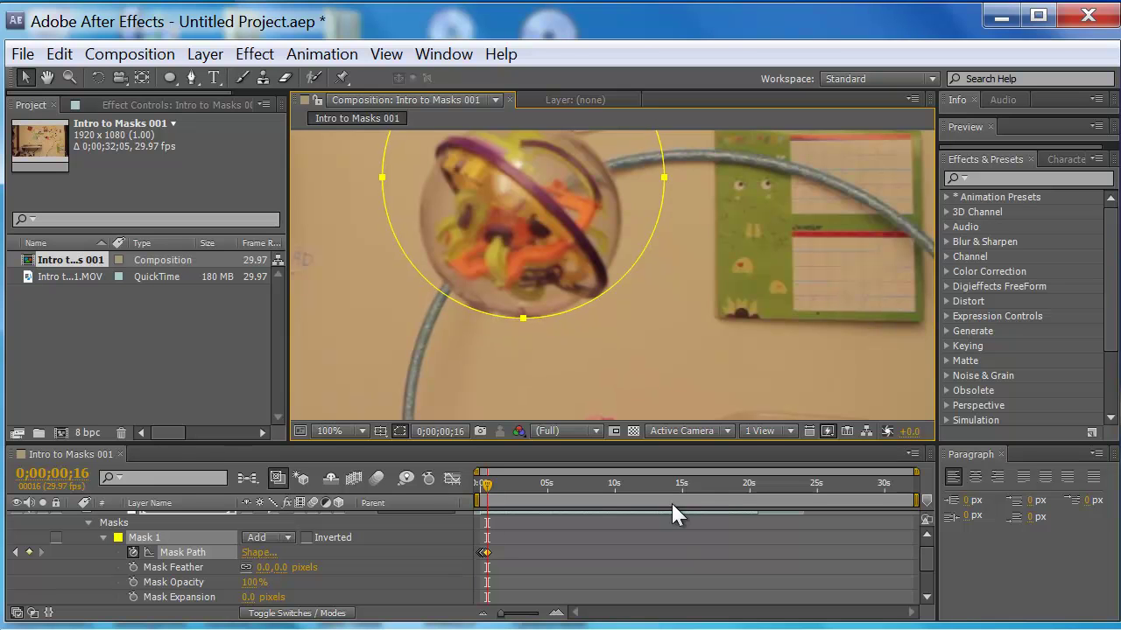
key(Right)
key(Right)
key(Right)
key(Right)
key(Up)
key(Up)
key(Up)
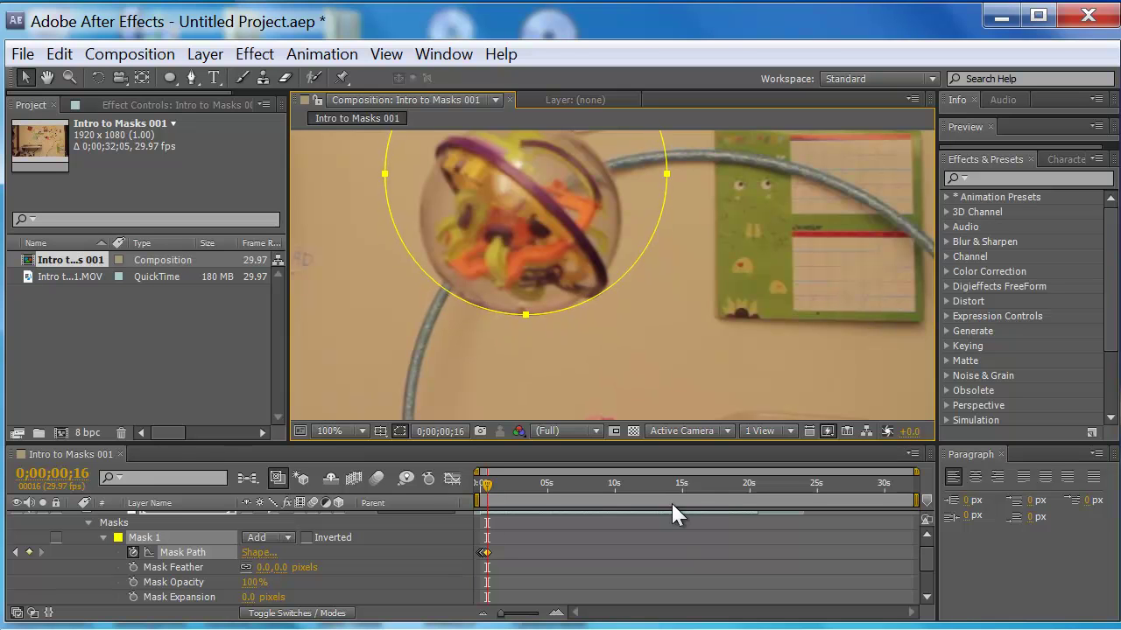
key(Page_Up)
key(Page_Up)
key(Page_Up)
key(Page_Up)
key(Page_Up)
key(Page_Up)
key(Page_Up)
key(Page_Up)
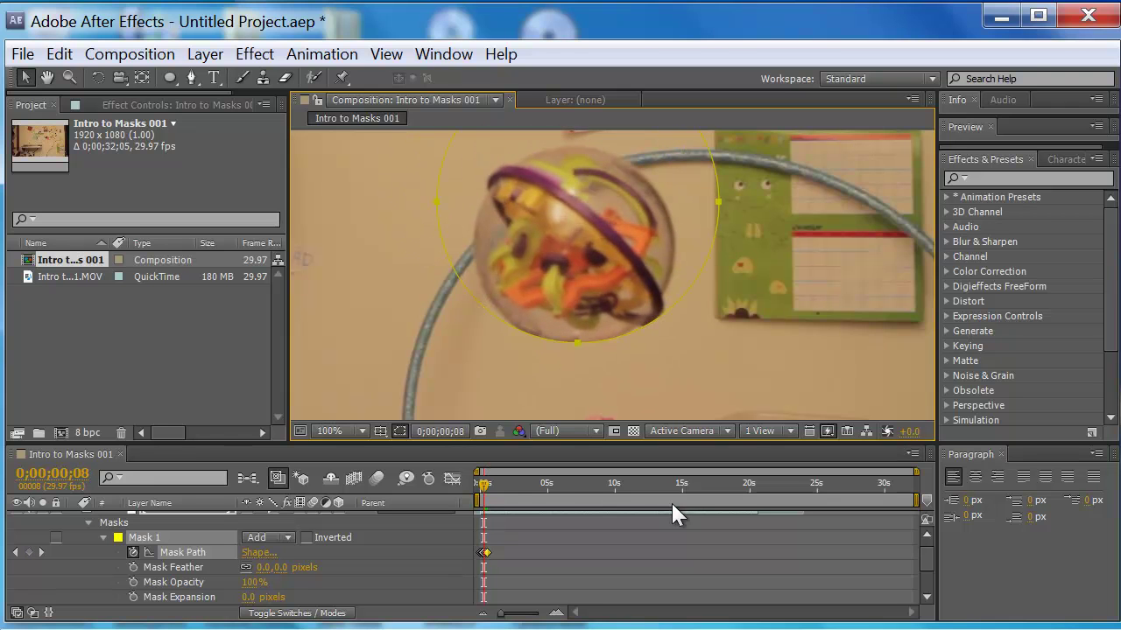
Step through the footage with the mask outline toggled, stopping at frame 0;00;00;26
click(395, 431)
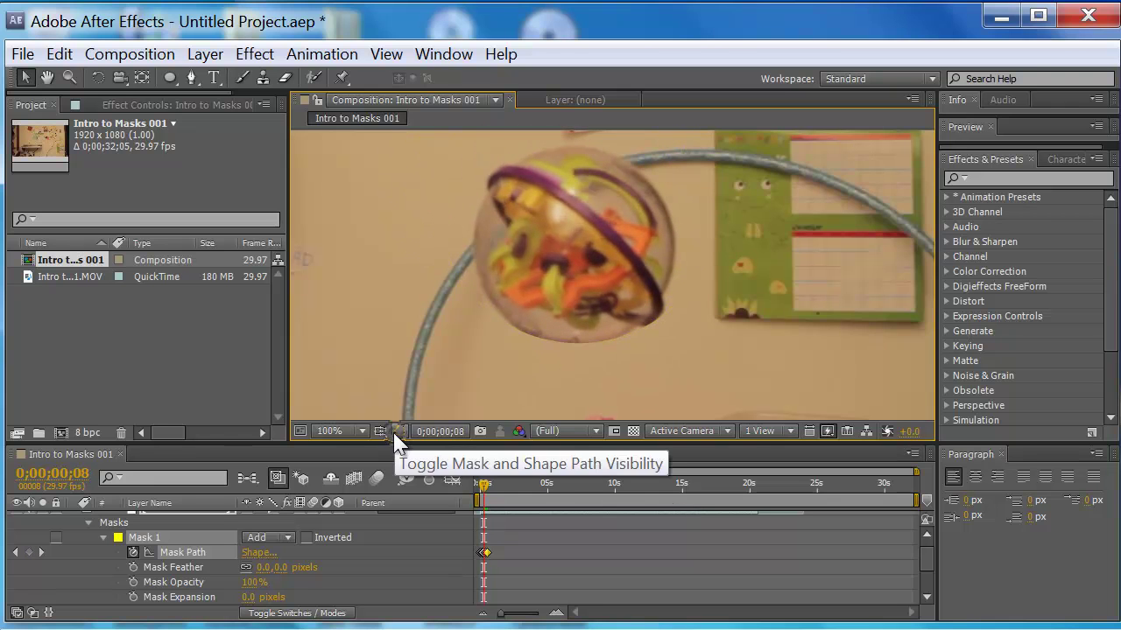
key(Page_Up)
key(Page_Up)
key(Page_Up)
key(Page_Up)
key(Page_Up)
key(Page_Up)
key(Page_Up)
key(Page_Up)
key(Page_Up)
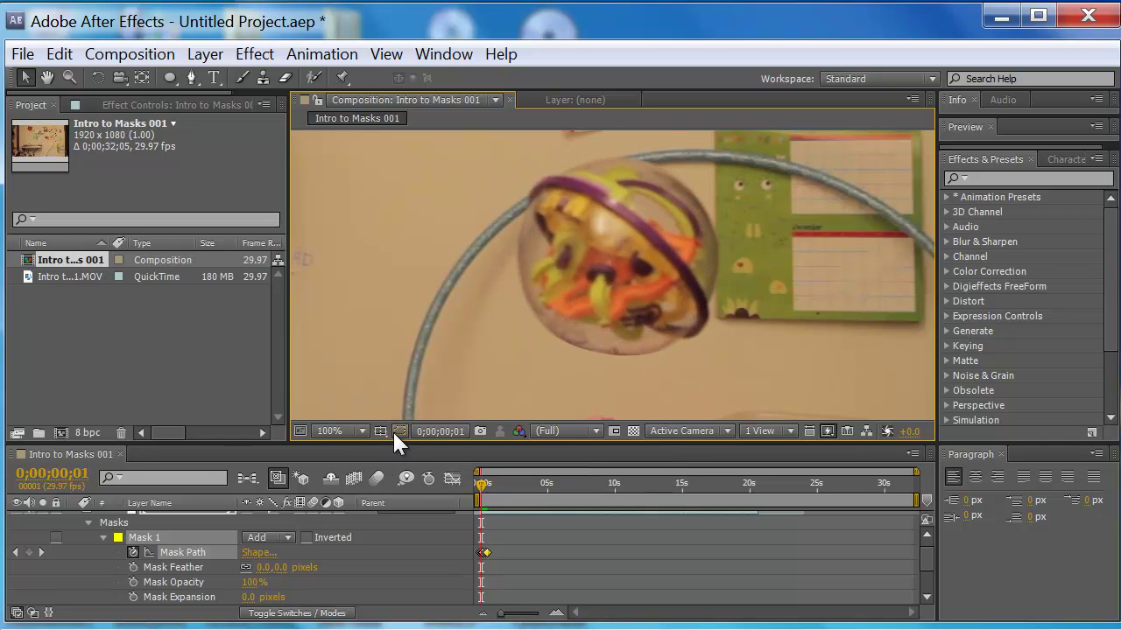
key(Page_Down)
key(Page_Down)
key(Page_Down)
key(Page_Down)
key(Page_Down)
key(Page_Down)
key(Page_Down)
key(Page_Down)
key(Page_Down)
key(Page_Down)
key(Page_Down)
key(Page_Down)
key(Page_Down)
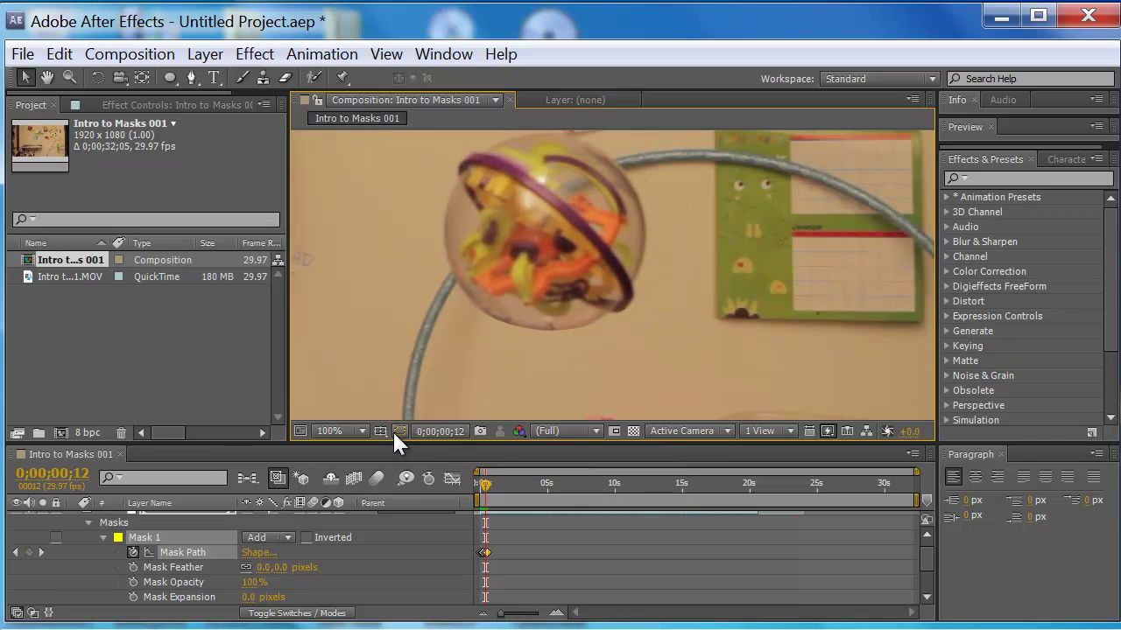
key(Page_Down)
key(Page_Down)
key(Page_Down)
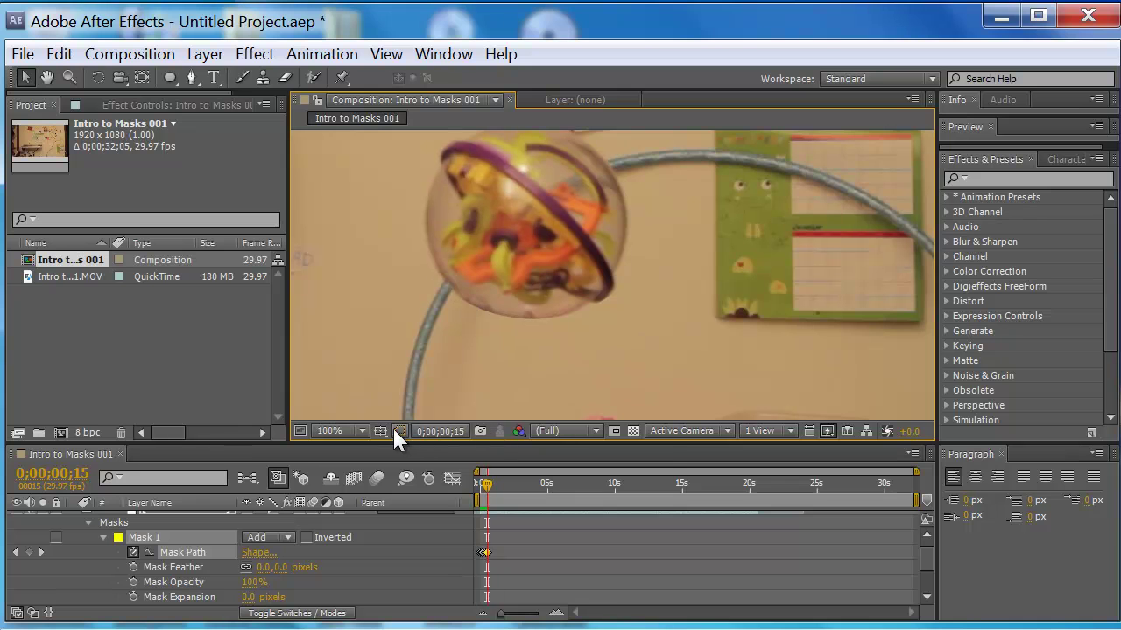
click(399, 430)
key(Page_Down)
key(Page_Down)
key(Page_Down)
key(Page_Down)
key(Page_Down)
key(Page_Down)
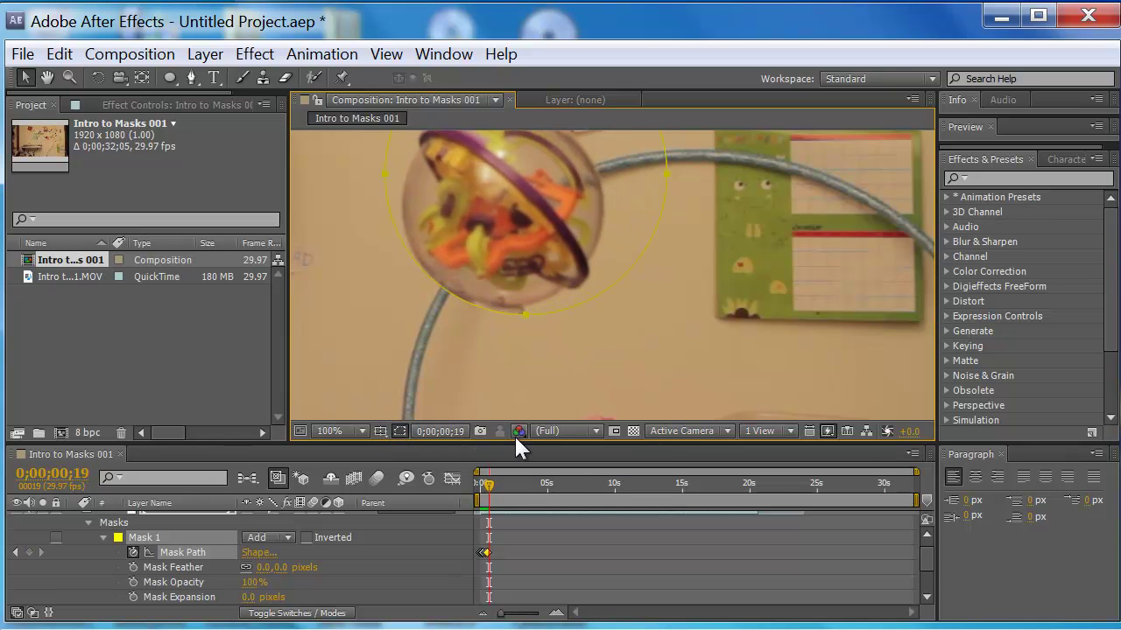
key(Page_Down)
key(Page_Down)
key(Page_Down)
key(Page_Down)
key(Page_Down)
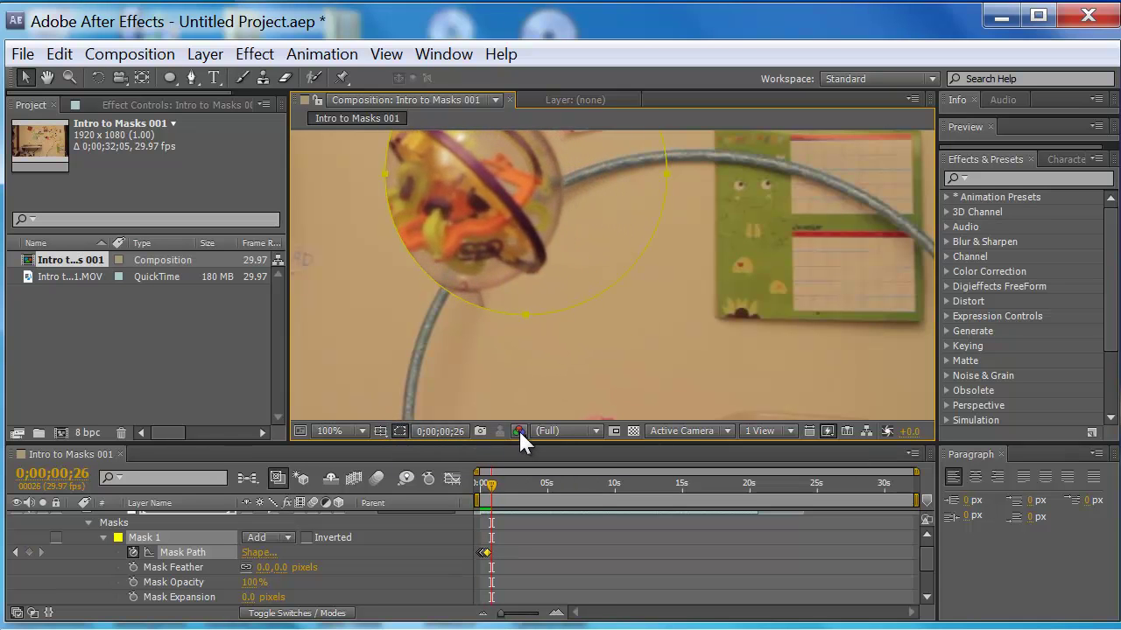
Nudge the mask left and up onto the ball at frame 26, then hide its outline
key(Left)
key(Left)
key(Left)
key(Left)
key(Left)
key(Left)
key(Left)
key(Left)
key(Left)
key(Left)
key(Left)
key(Left)
key(Left)
key(Left)
key(Left)
key(Left)
key(Left)
key(Left)
key(Left)
key(Left)
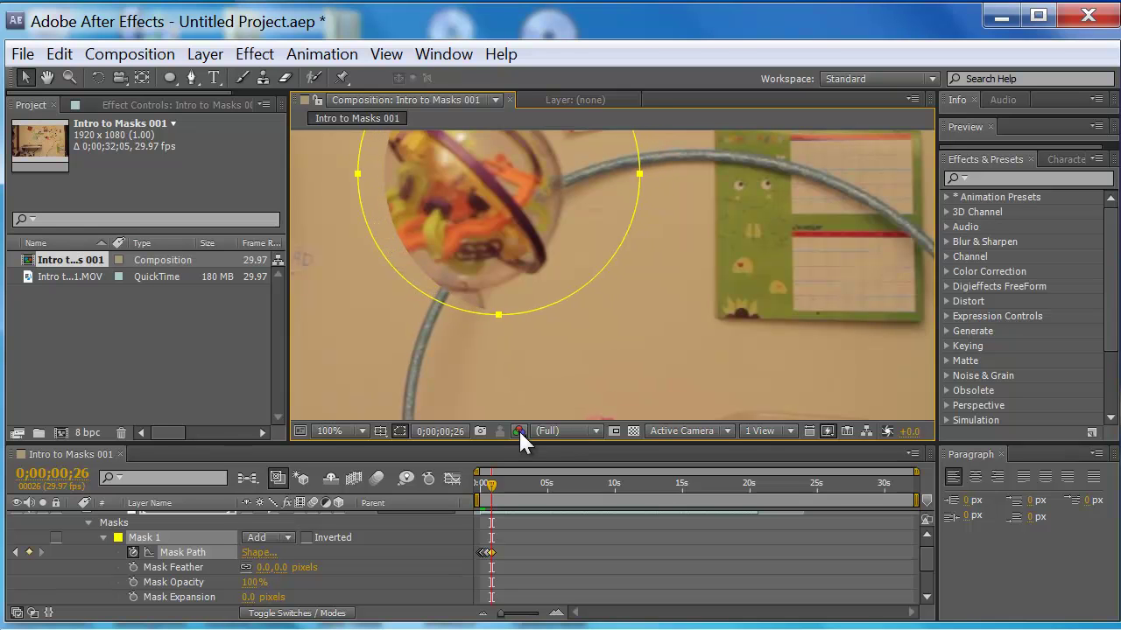
key(Left)
key(Left)
key(Left)
key(Left)
key(Left)
key(Left)
key(Left)
key(Left)
key(Left)
key(Left)
key(Left)
key(Left)
key(Left)
key(Left)
key(Left)
key(Left)
key(Left)
key(Left)
key(Left)
key(Left)
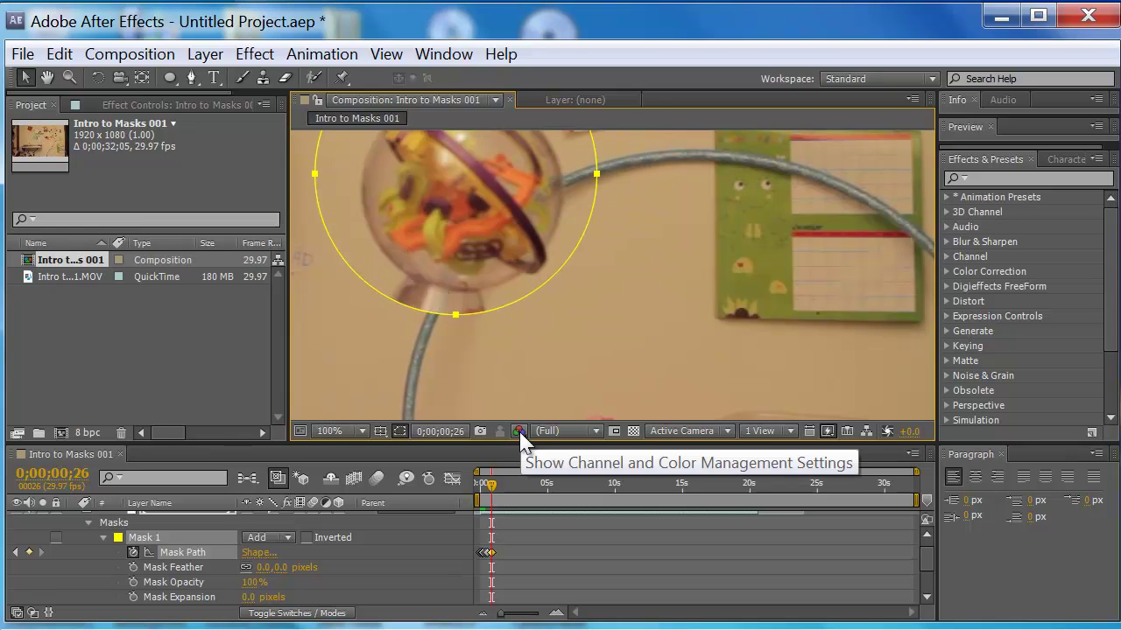
key(Up)
key(Up)
key(Up)
key(Up)
key(Up)
key(Up)
key(Up)
key(Up)
key(Up)
key(Up)
key(Up)
key(Up)
key(Up)
key(Up)
key(Up)
key(Up)
key(Up)
key(Up)
key(Up)
key(Up)
key(Right)
key(Right)
key(Right)
key(Right)
key(Right)
key(Right)
key(Right)
key(Right)
key(Right)
key(Right)
key(Right)
key(Right)
key(Right)
key(Right)
key(Right)
key(Right)
key(Right)
key(Right)
key(Right)
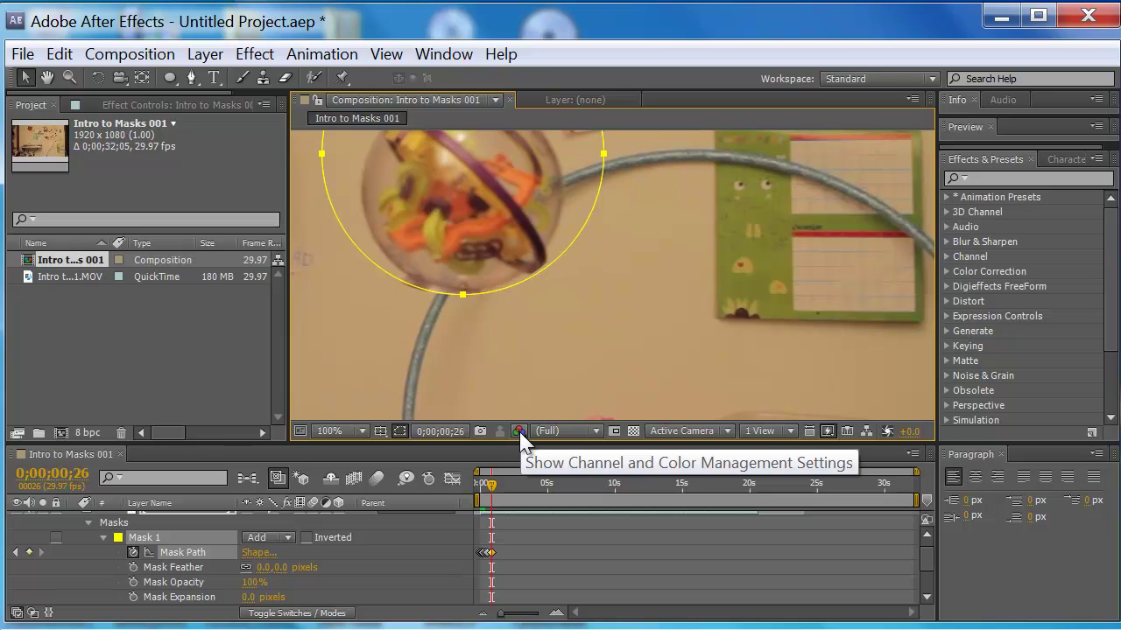
key(Up)
key(Up)
key(Up)
key(Up)
key(Up)
key(Up)
key(Up)
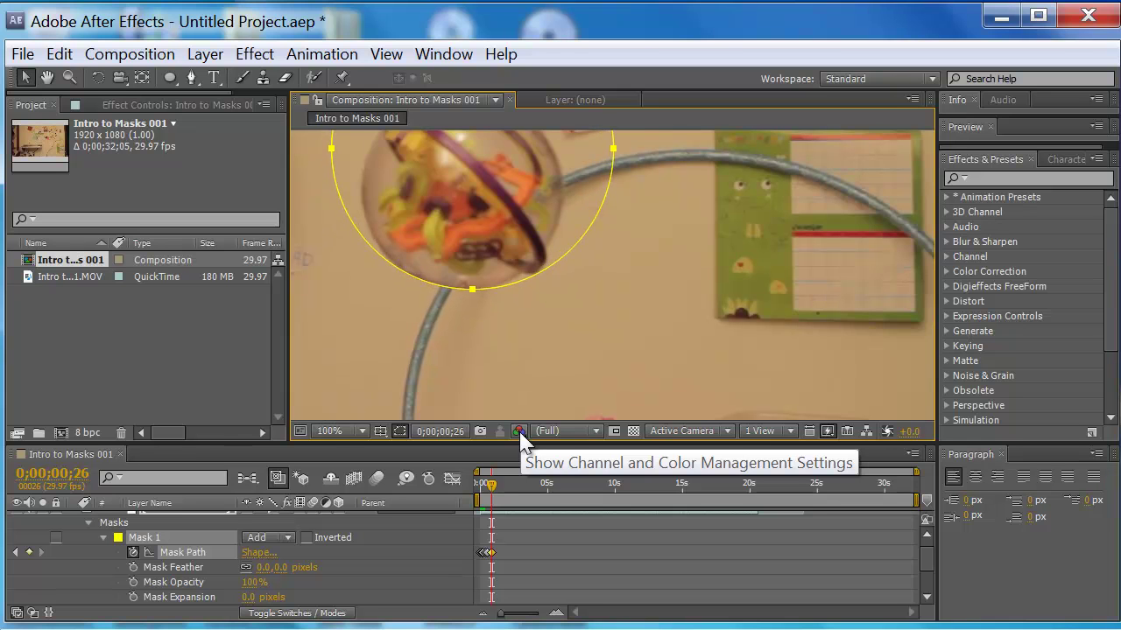
click(400, 427)
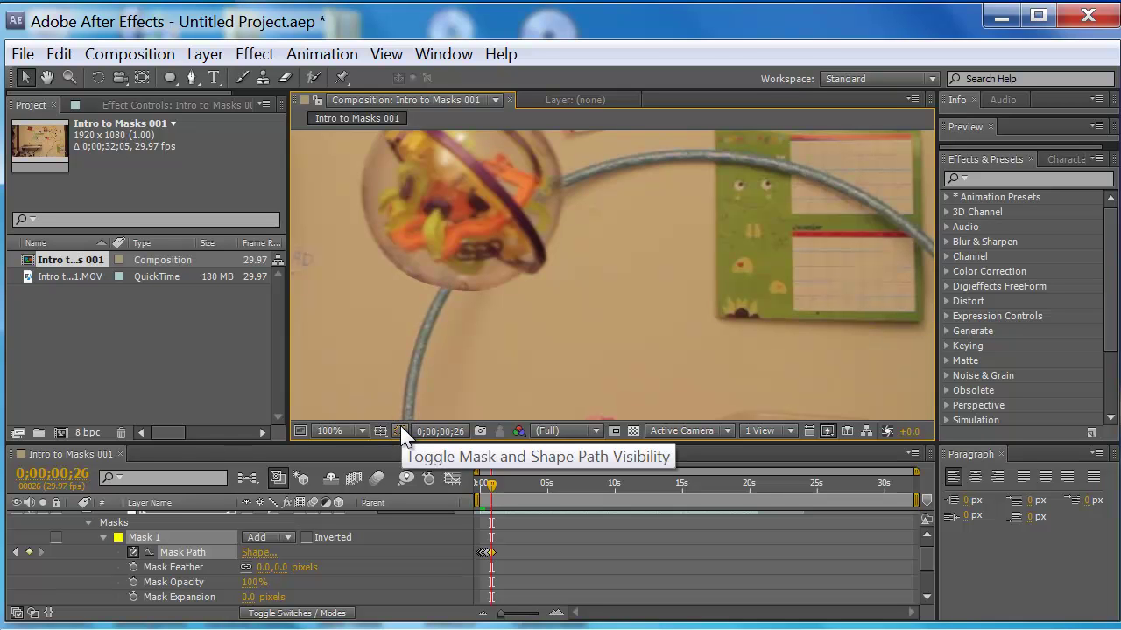
Review the ball's motion frame by frame, checking the mask fit, and advance to 0;00;01;03
key(Page_Up)
key(Page_Up)
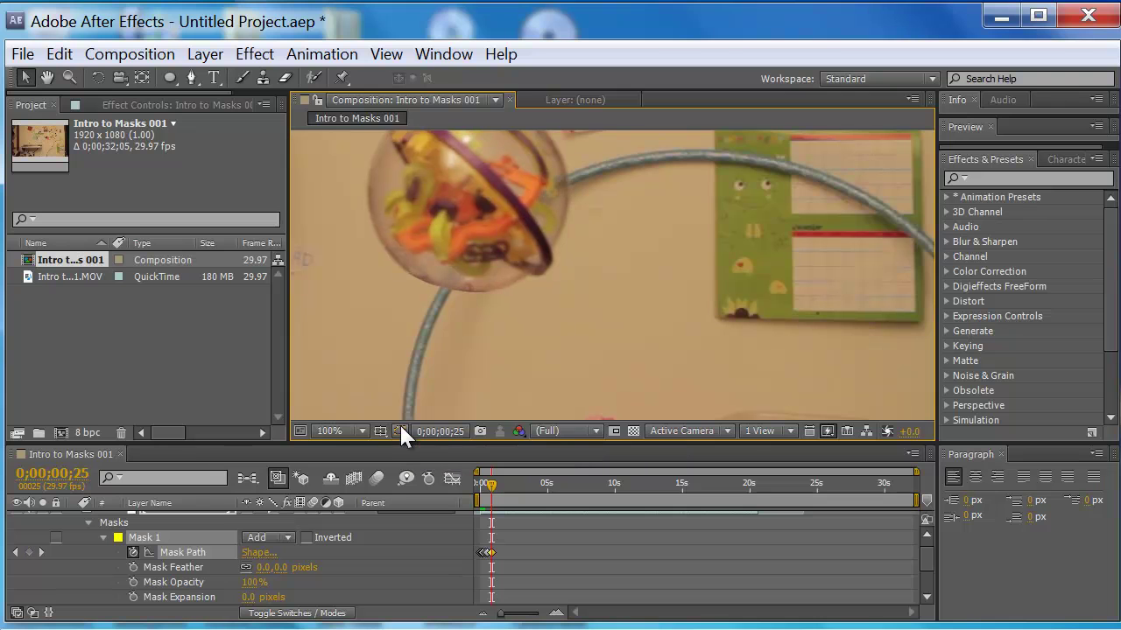
key(Page_Up)
key(Page_Up)
key(Page_Up)
key(Page_Up)
key(Page_Up)
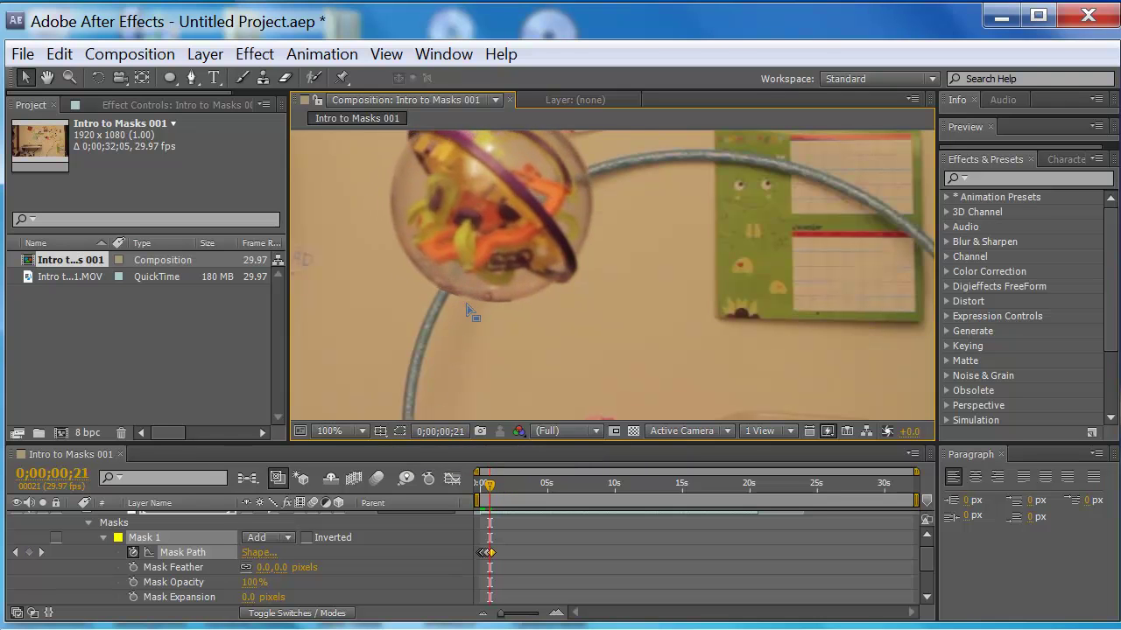
key(Page_Up)
key(Page_Up)
key(Page_Up)
key(Page_Up)
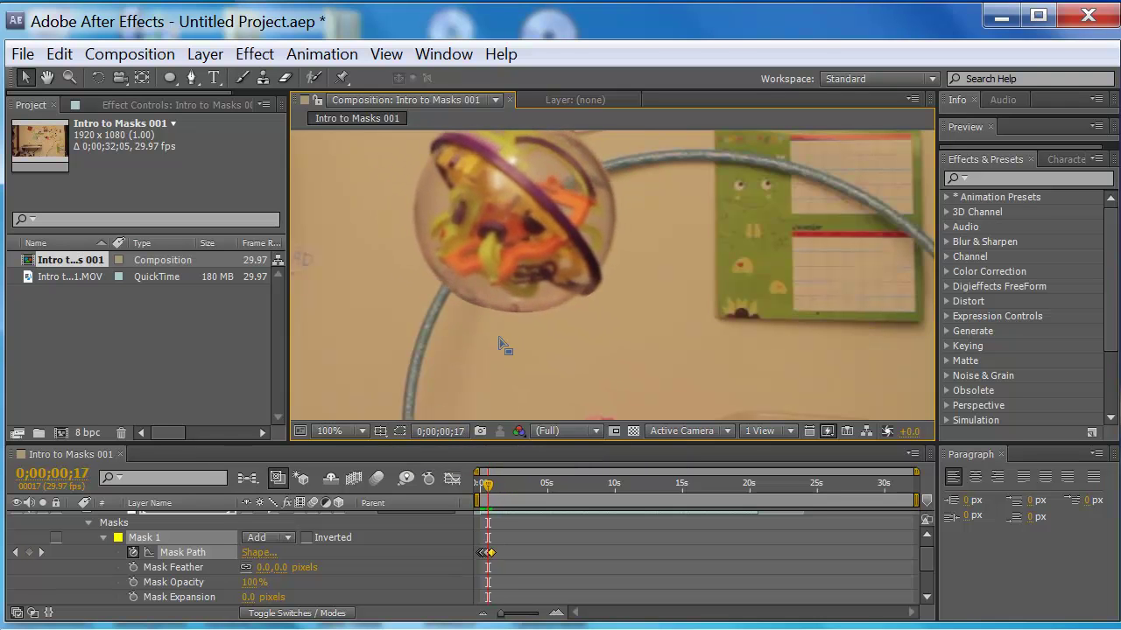
key(Page_Down)
key(Page_Down)
key(Page_Down)
key(Page_Down)
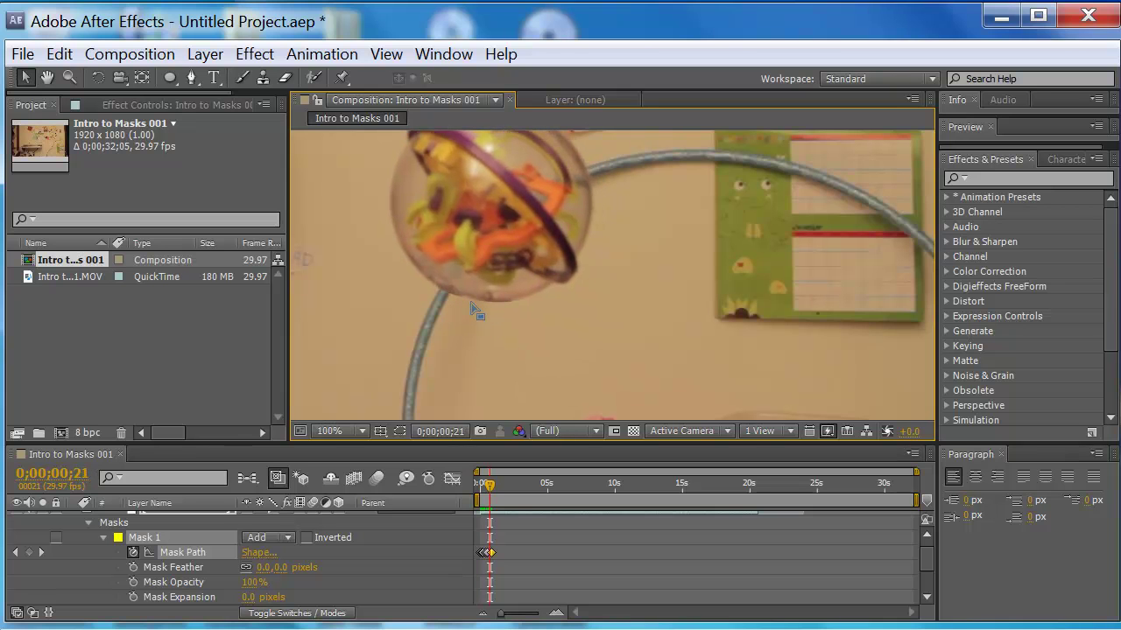
click(401, 429)
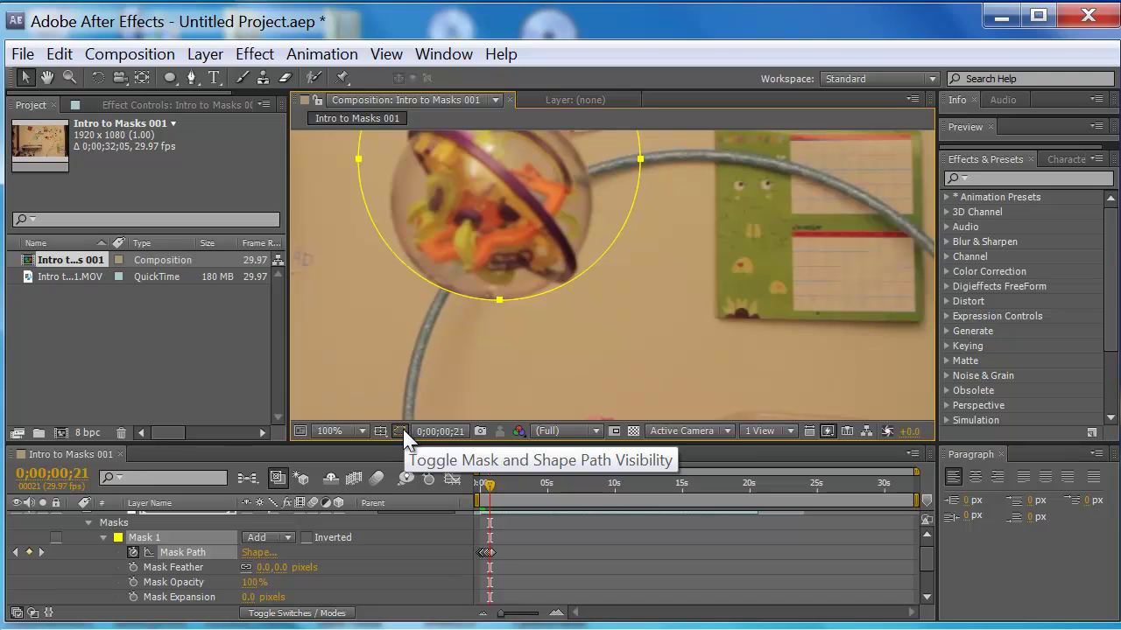
click(402, 431)
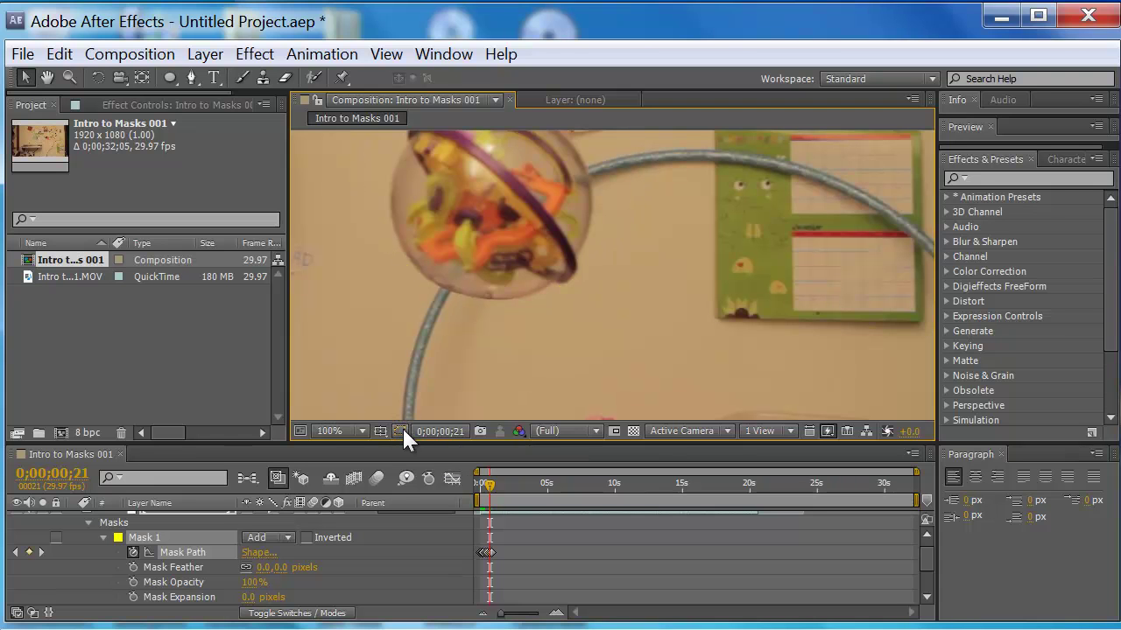
key(Page_Up)
key(Page_Up)
key(Page_Up)
key(Page_Up)
key(Page_Up)
key(Page_Up)
key(Page_Up)
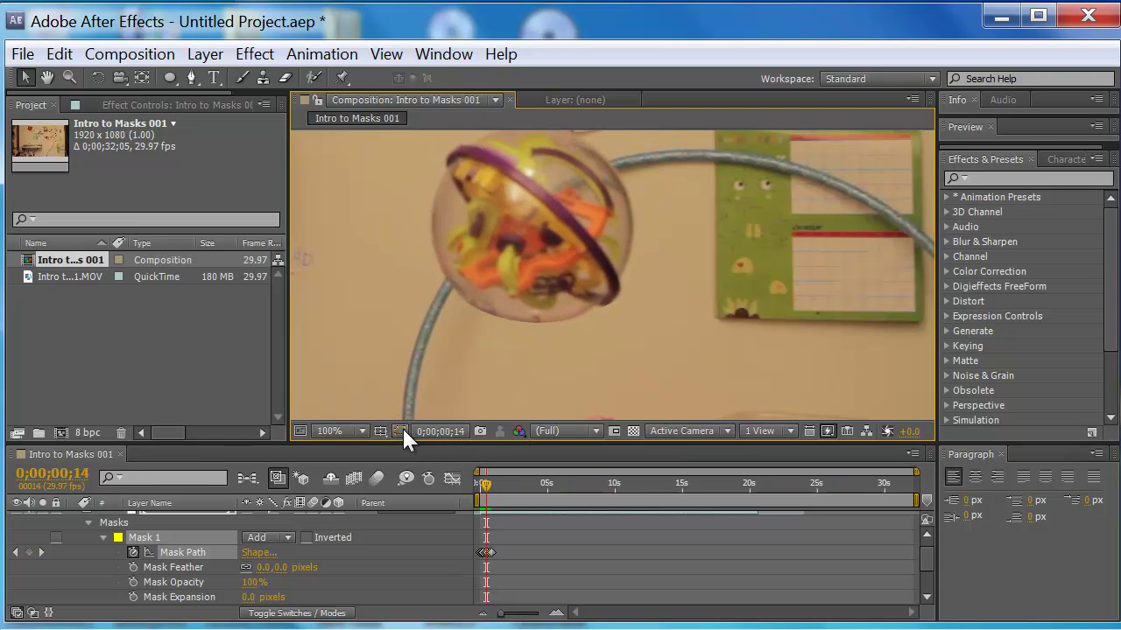
key(Page_Down)
key(Page_Down)
key(Page_Down)
key(Page_Down)
key(Page_Down)
key(Page_Down)
key(Page_Down)
key(Page_Down)
key(Page_Down)
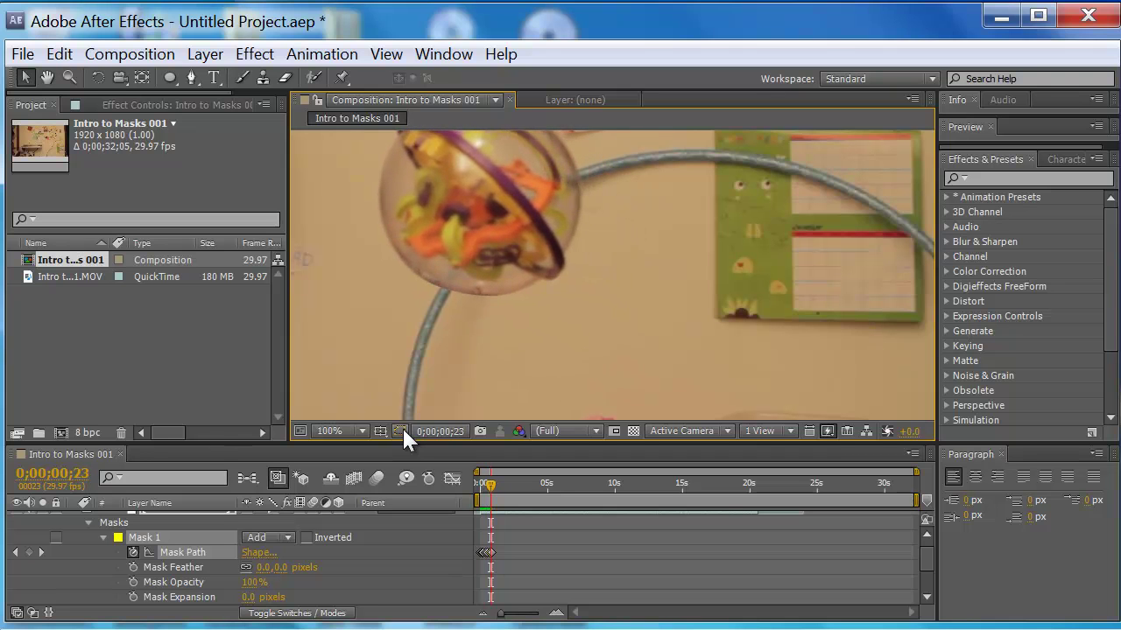
key(Page_Down)
key(Page_Down)
key(Page_Down)
key(Page_Down)
key(Page_Down)
click(401, 430)
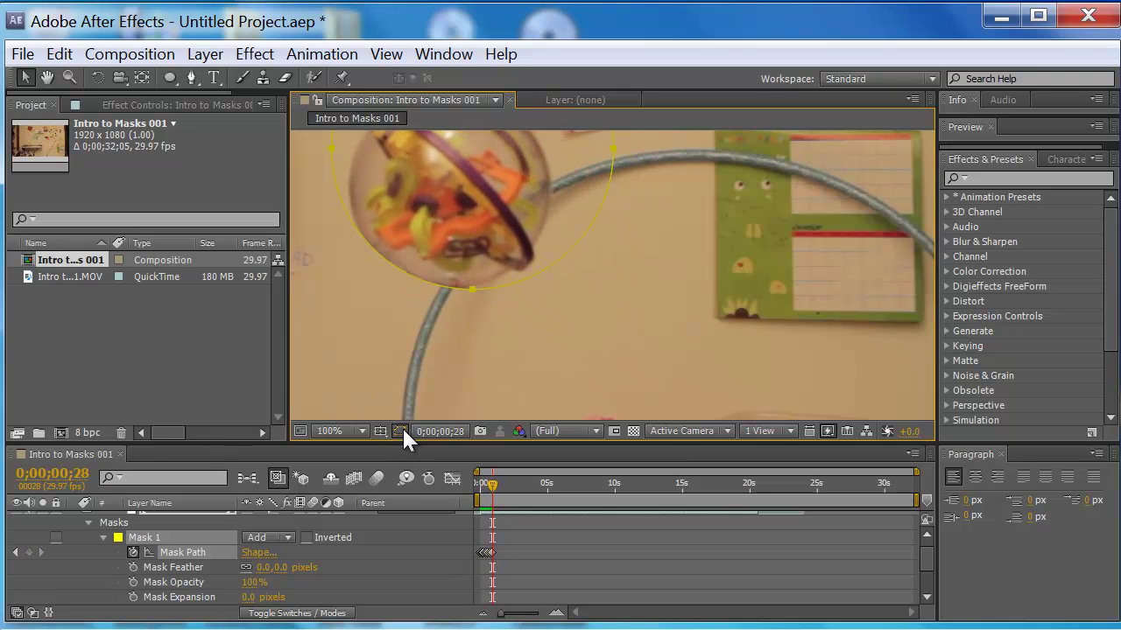
key(Page_Down)
key(Page_Down)
key(Page_Down)
key(Page_Down)
key(Page_Down)
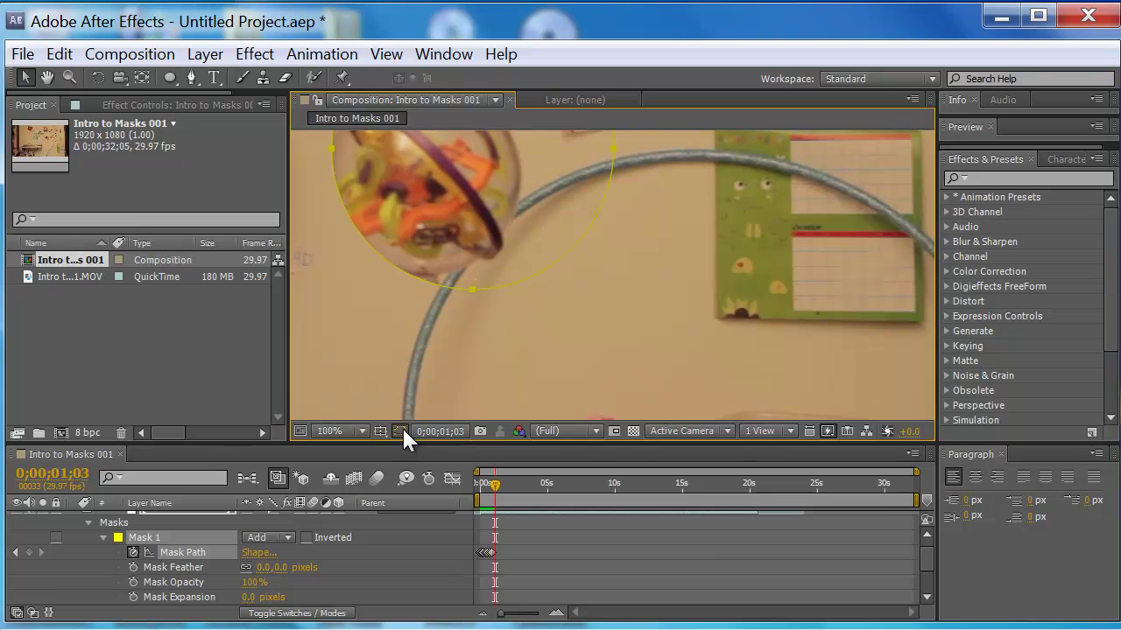
Pan to the ball and nudge the mask left and up over it at 0;00;01;03
drag(388, 336, 570, 415)
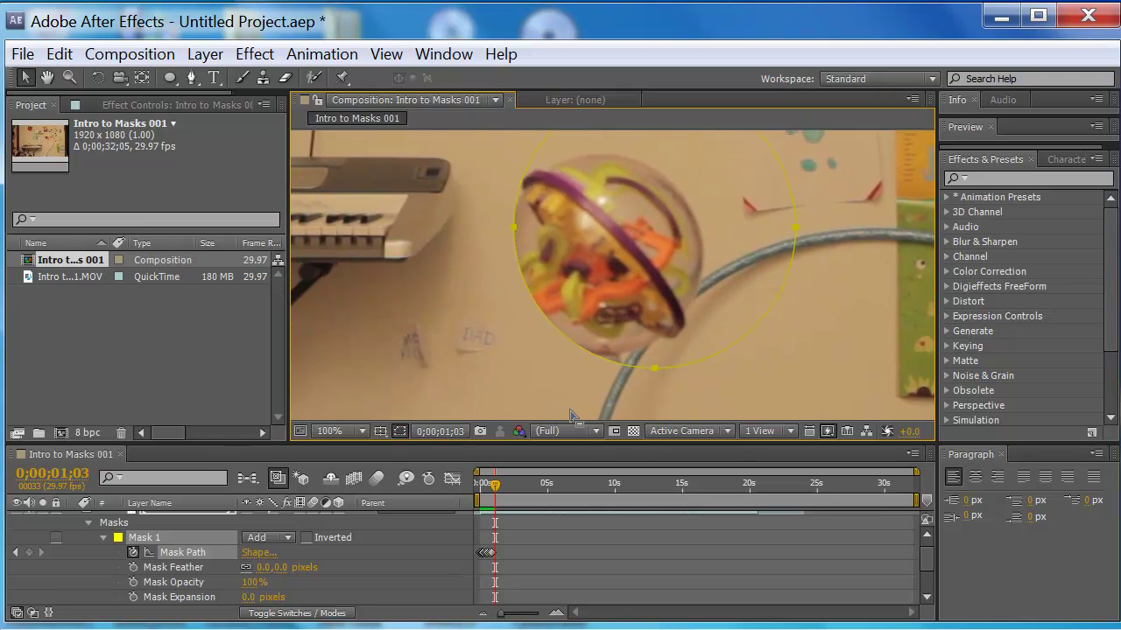
key(shift+Left)
key(shift+Left)
key(shift+Left)
key(shift+Left)
key(shift+Left)
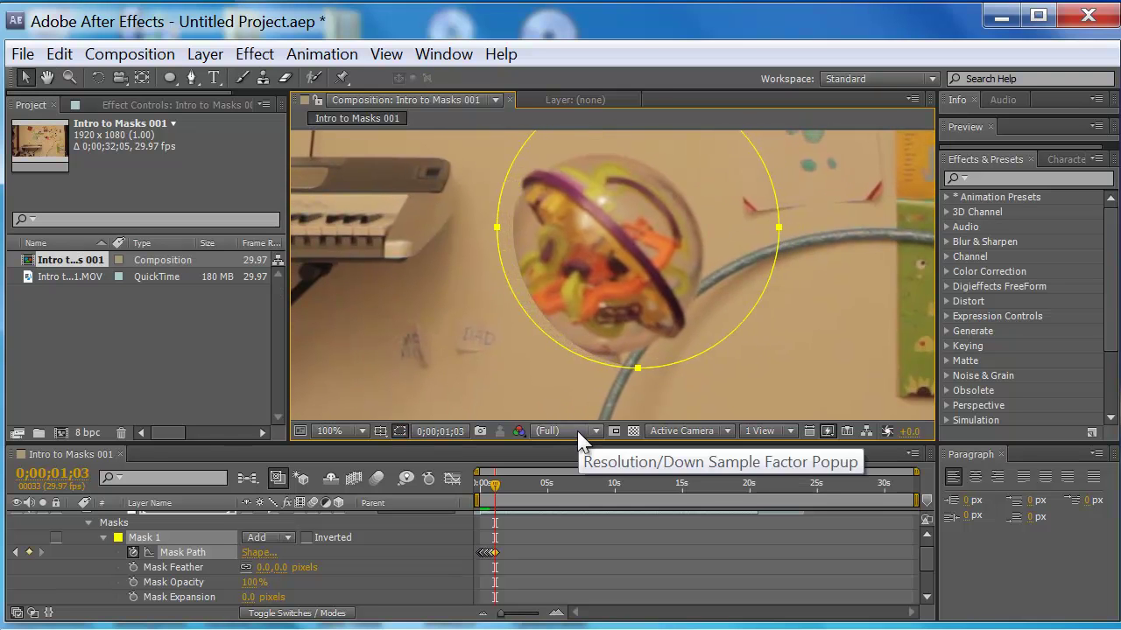
key(shift+Left)
key(shift+Left)
key(shift+Left)
key(shift+Up)
key(shift+Up)
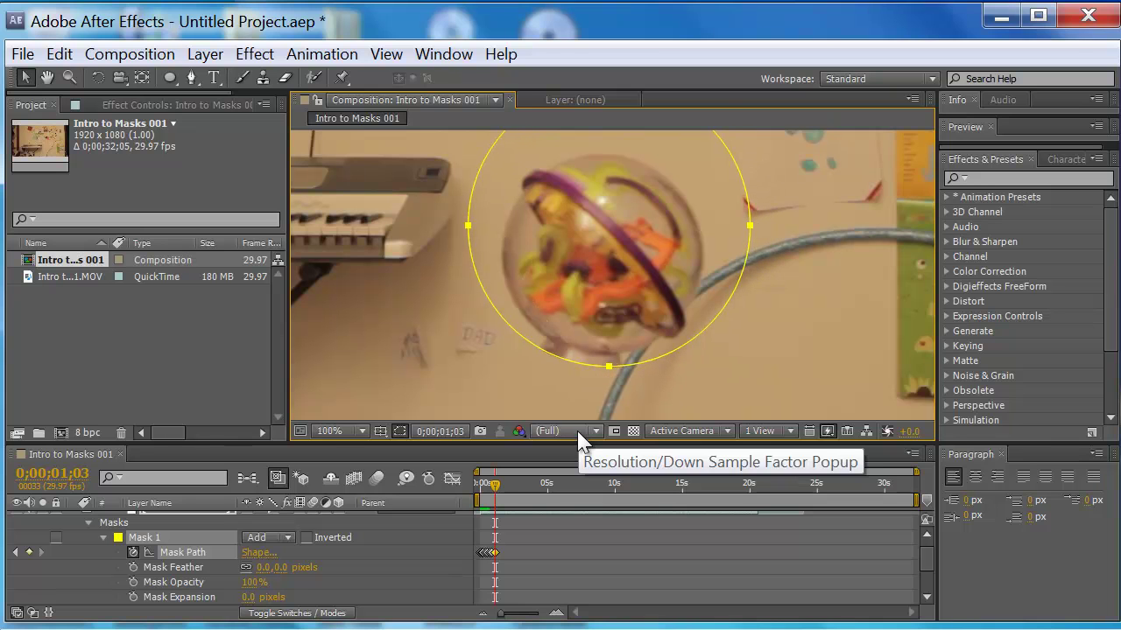
key(Up)
key(Up)
key(Up)
key(Right)
key(Right)
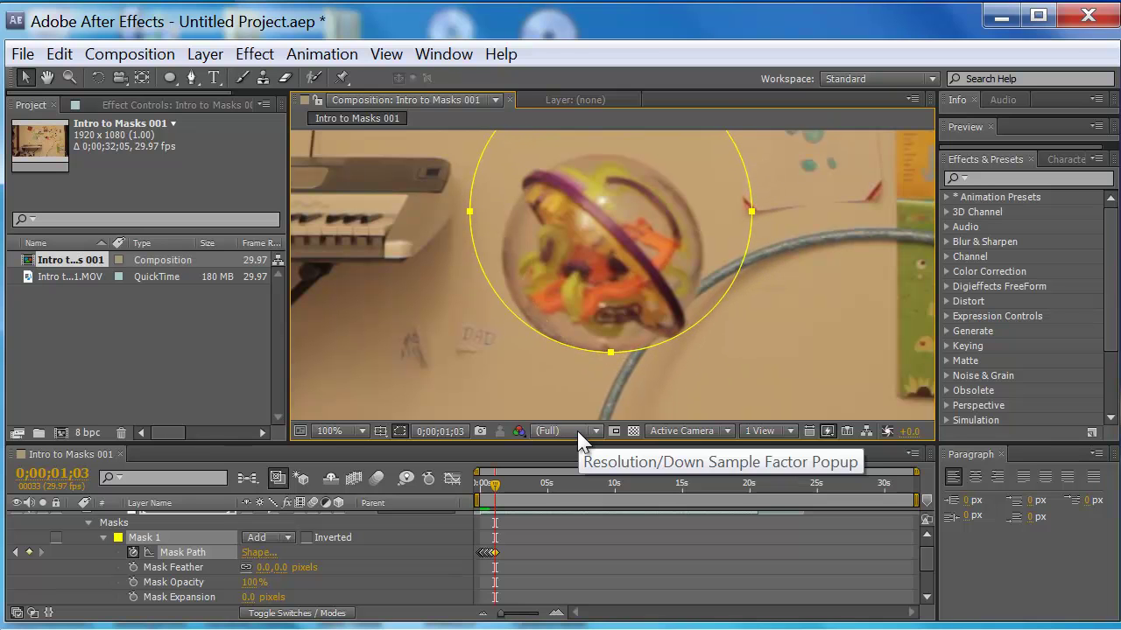
At 0;00;01;11, nudge the mask left, up and right until it surrounds the ball
key(Page_Down)
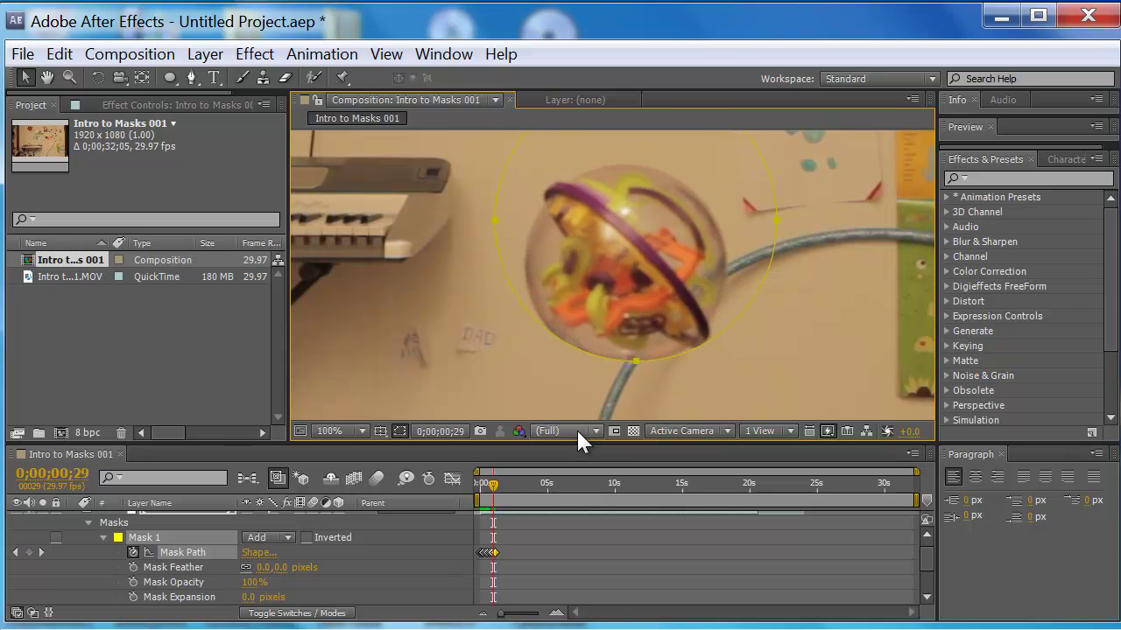
key(Page_Down)
key(Page_Down)
key(Page_Down)
key(Page_Down)
key(Page_Down)
key(Page_Down)
key(Page_Down)
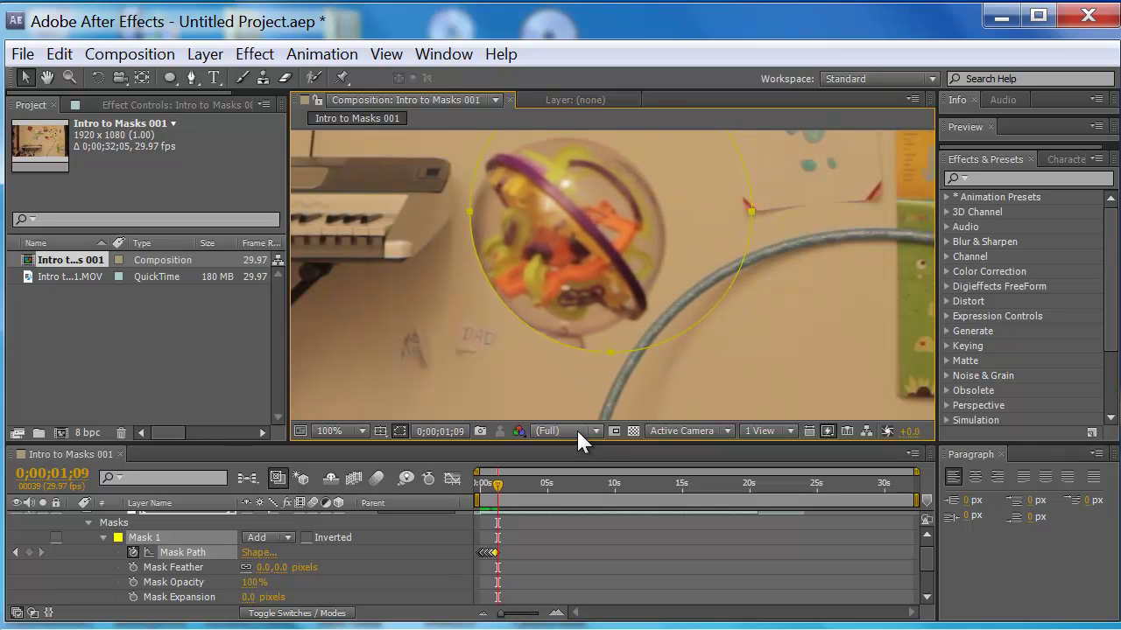
key(shift+Left)
key(shift+Left)
key(shift+Left)
key(shift+Left)
key(shift+Left)
key(shift+Left)
key(shift+Left)
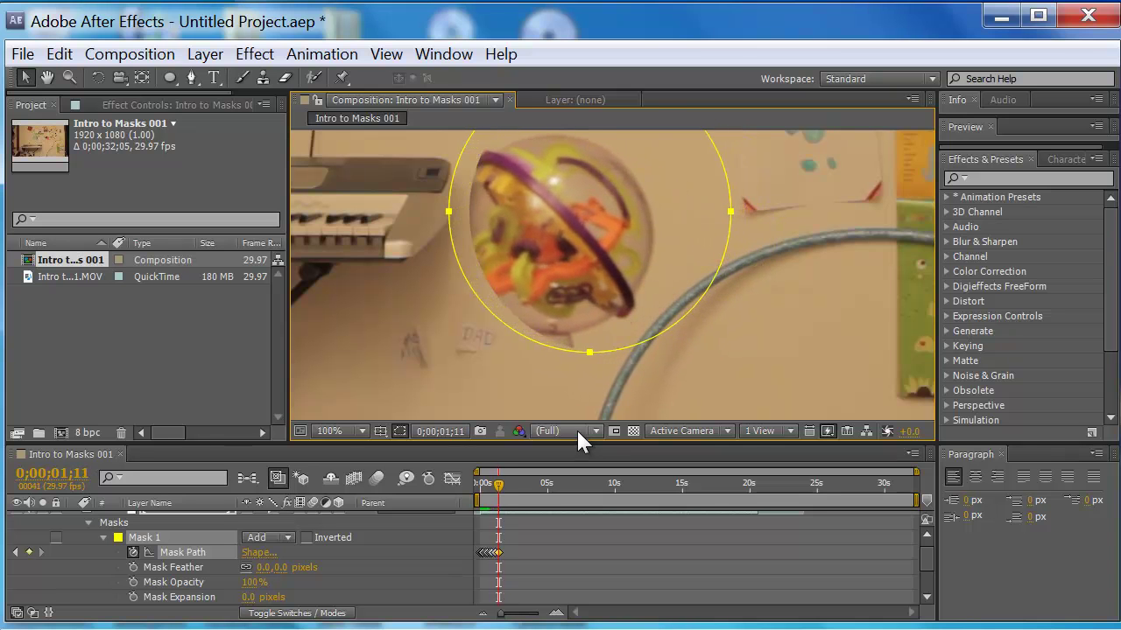
key(shift+Left)
key(shift+Left)
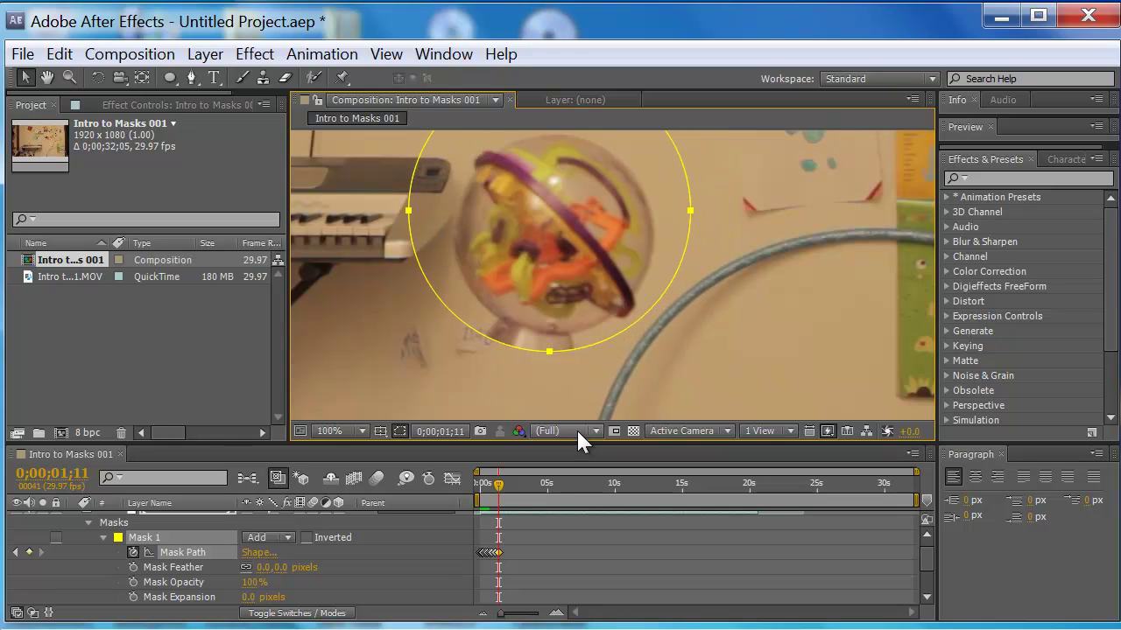
key(shift+Up)
key(shift+Right)
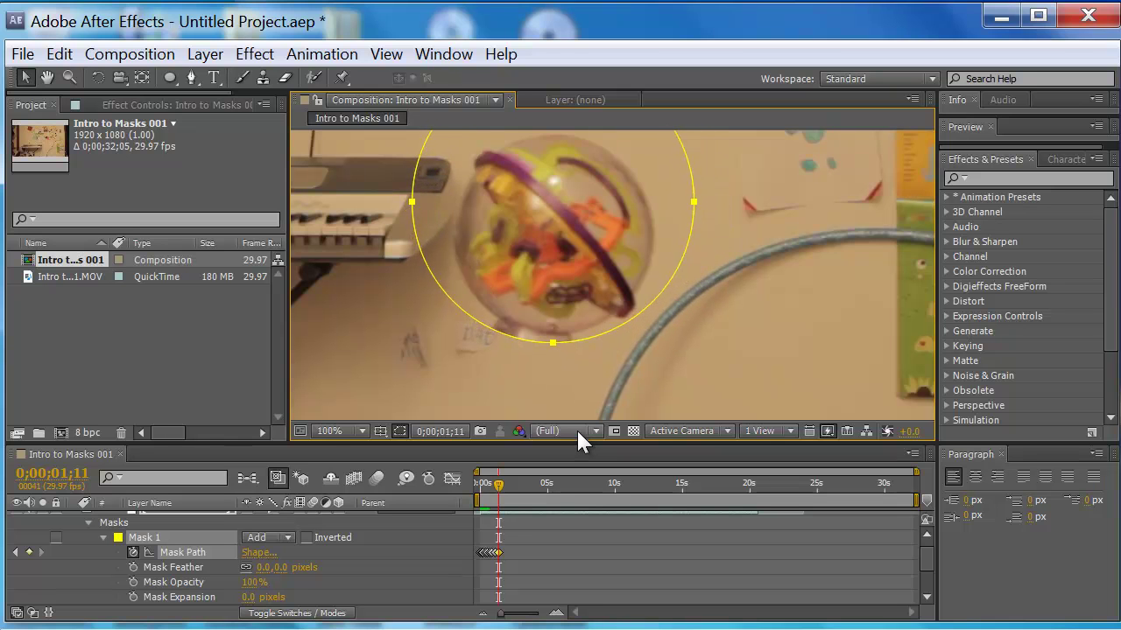
key(shift+Up)
key(Up)
key(Up)
key(Up)
key(Up)
key(Up)
key(Up)
key(Right)
key(Right)
key(Right)
key(Right)
key(Right)
key(Right)
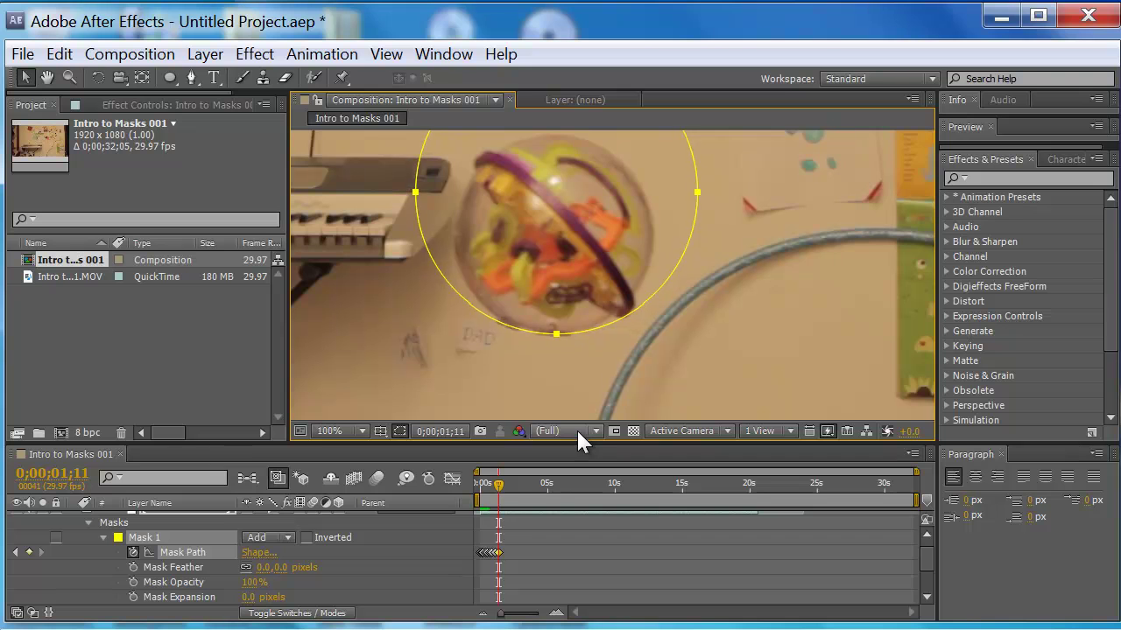
key(Right)
key(Right)
key(Right)
key(Right)
key(Right)
key(Right)
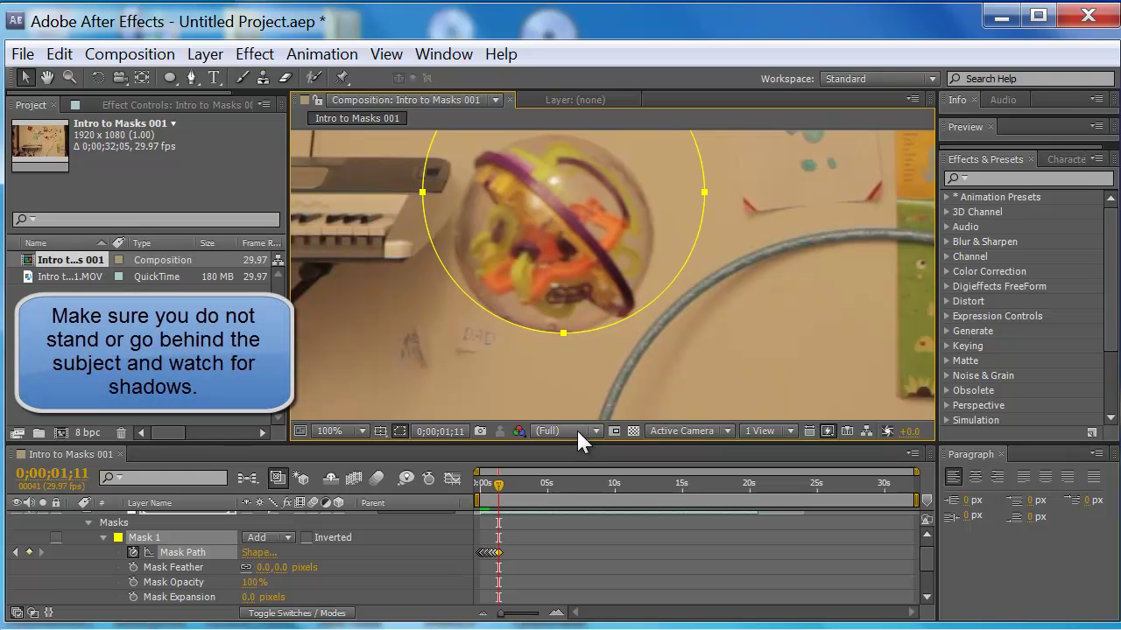
key(Right)
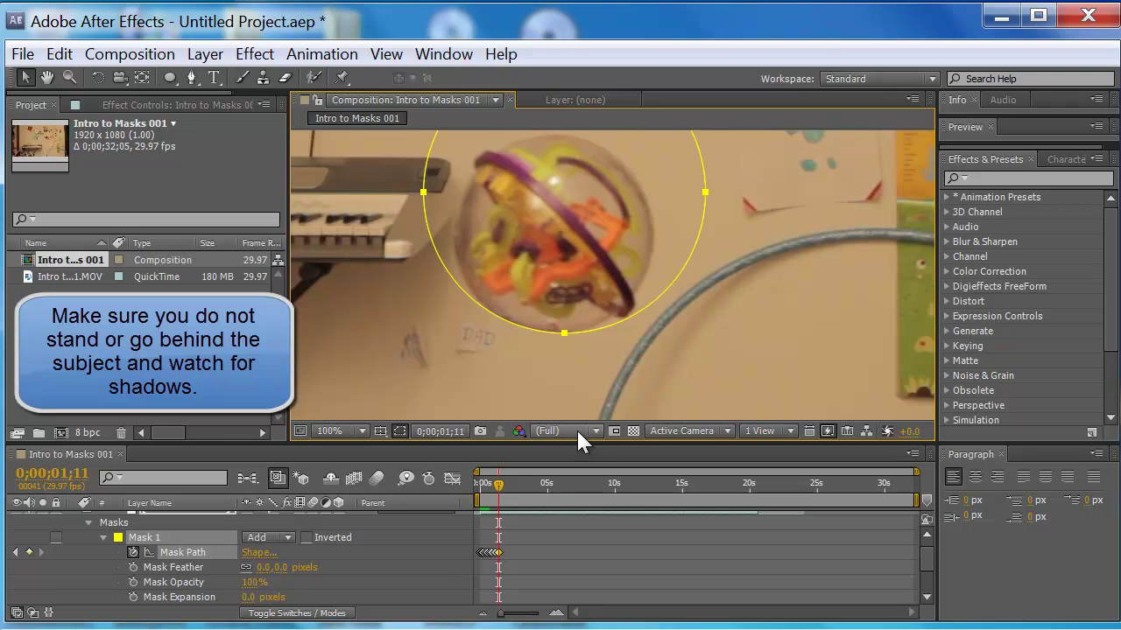
Review the footage with the outline hidden, then show it again at 0;00;01;17
click(399, 432)
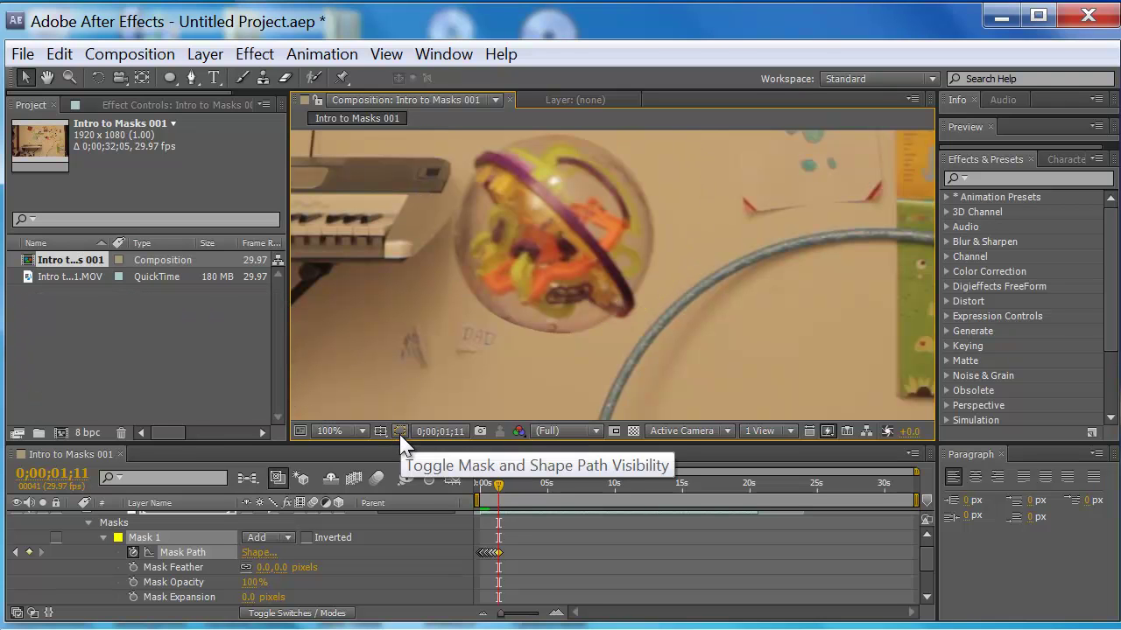
key(Page_Up)
key(Page_Up)
key(Page_Up)
key(Page_Up)
click(401, 433)
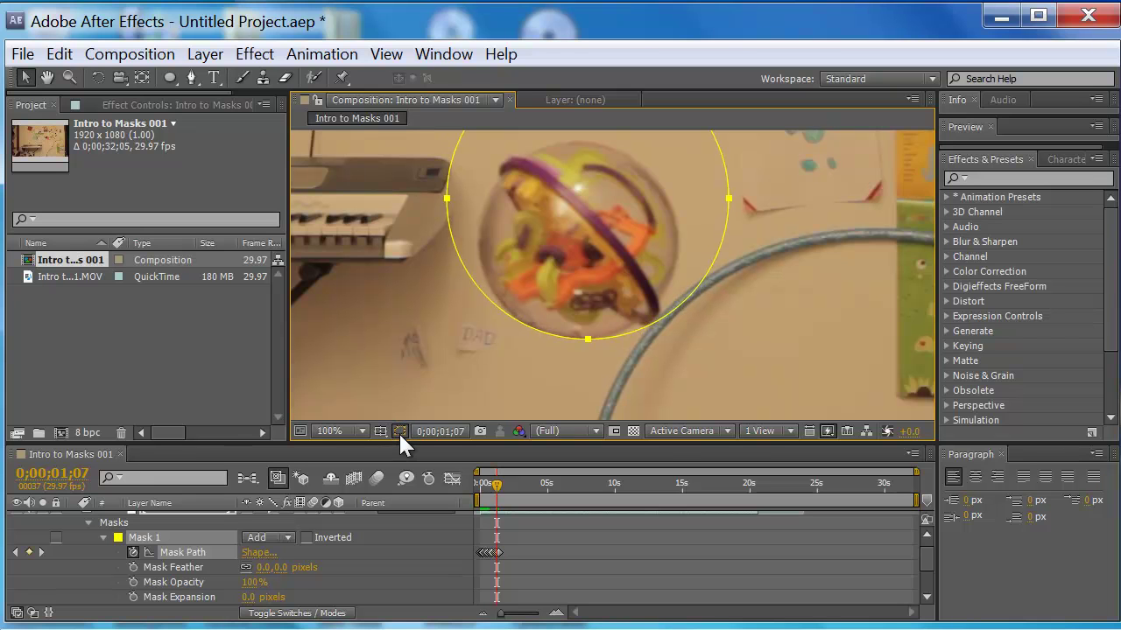
click(398, 431)
key(Page_Up)
key(Page_Up)
key(Page_Up)
key(Page_Up)
key(Page_Up)
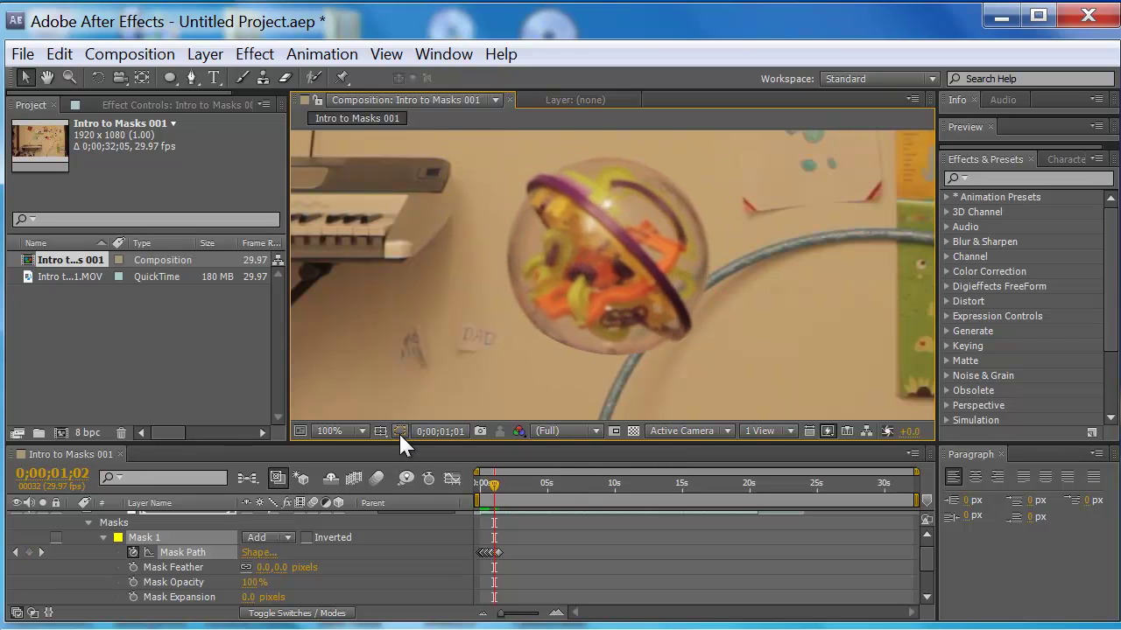
key(Page_Down)
key(Page_Down)
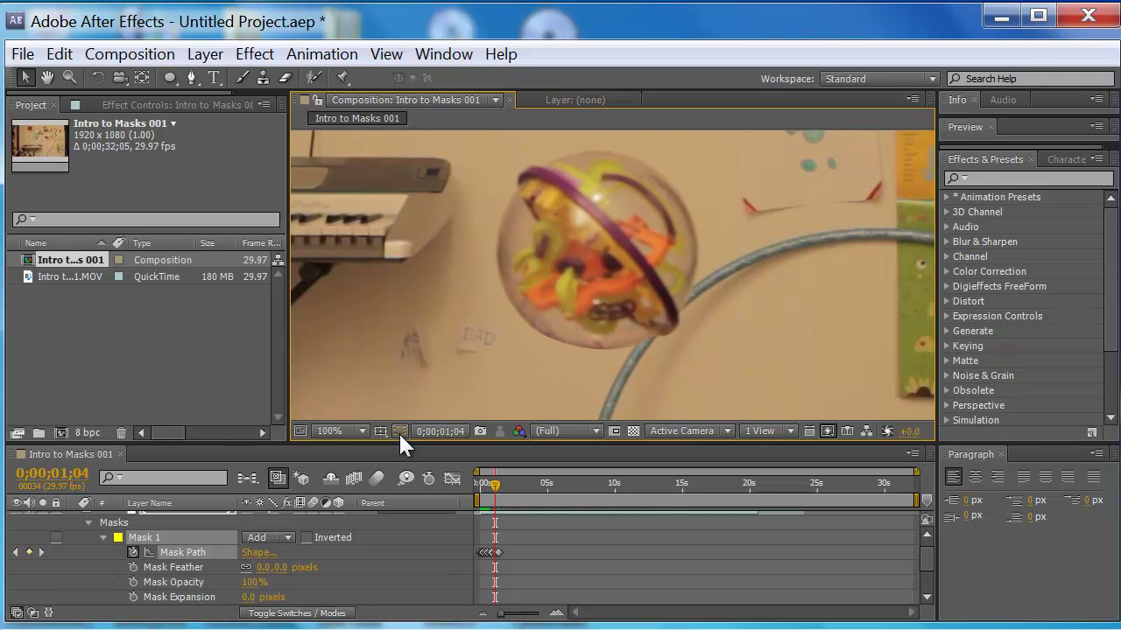
key(Page_Down)
key(Page_Down)
key(Page_Down)
key(Page_Down)
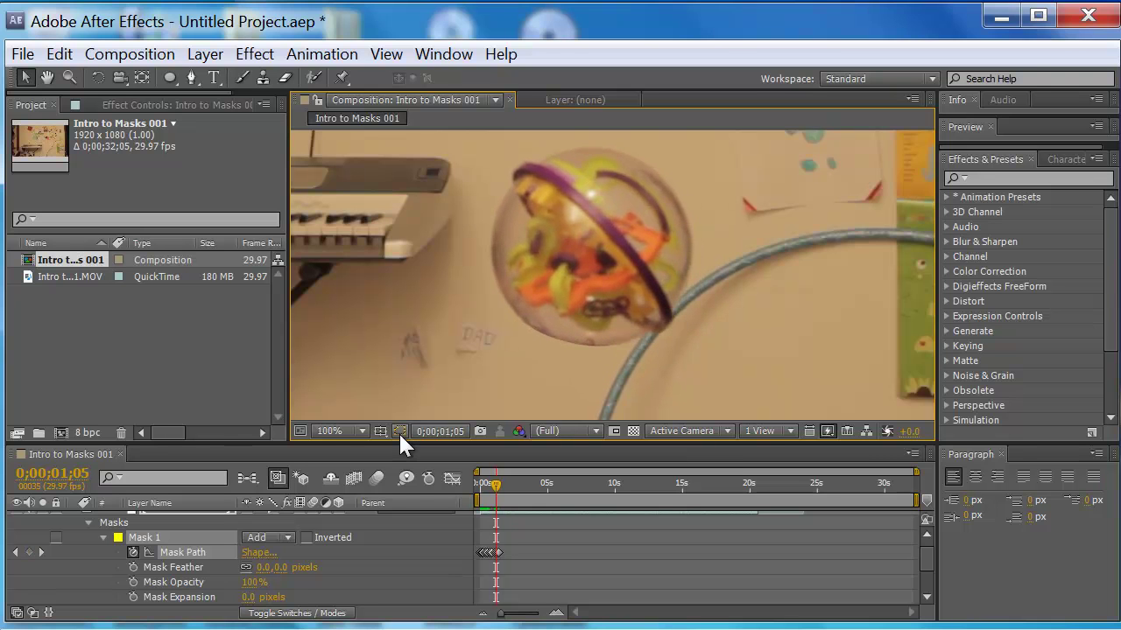
key(Page_Down)
key(Page_Down)
key(Page_Down)
key(Page_Down)
key(Page_Down)
key(Page_Down)
key(Page_Down)
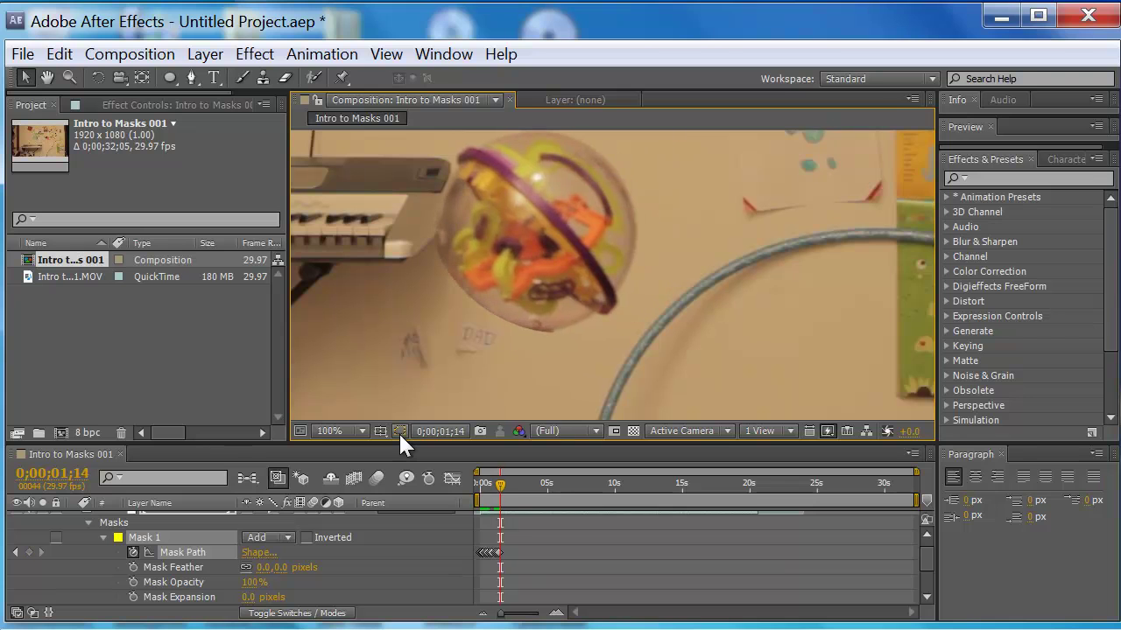
click(399, 432)
key(Page_Down)
key(Page_Down)
Nudge the mask left and up over the ball, hide the outline, and step back two frames
key(shift+Left)
key(shift+Left)
key(shift+Left)
key(shift+Left)
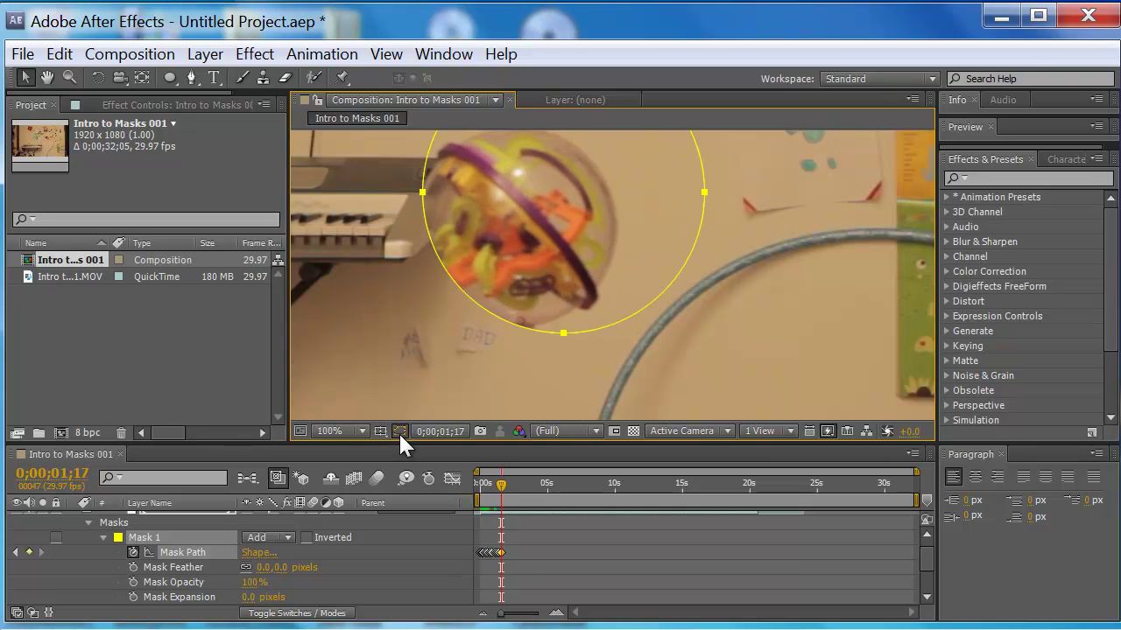
key(shift+Left)
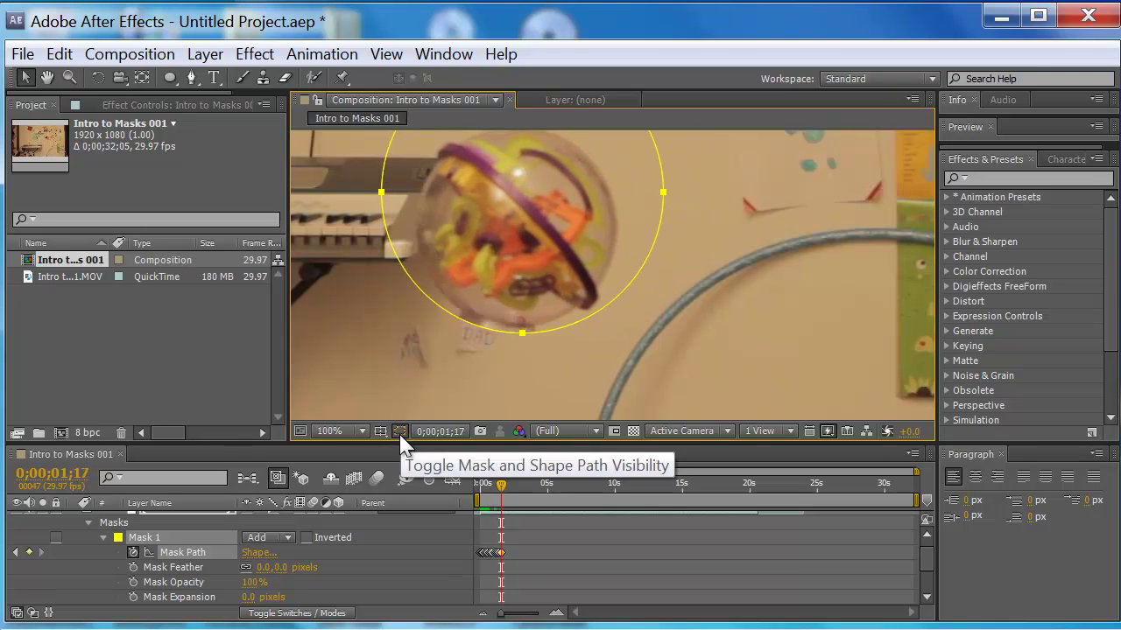
key(shift+Up)
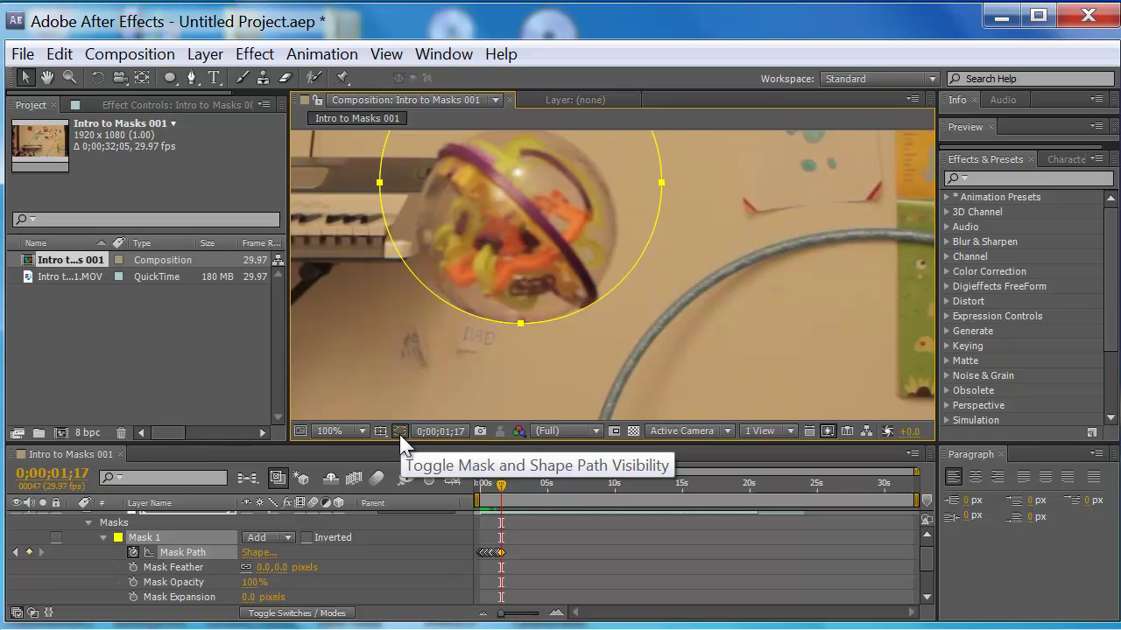
key(shift+Right)
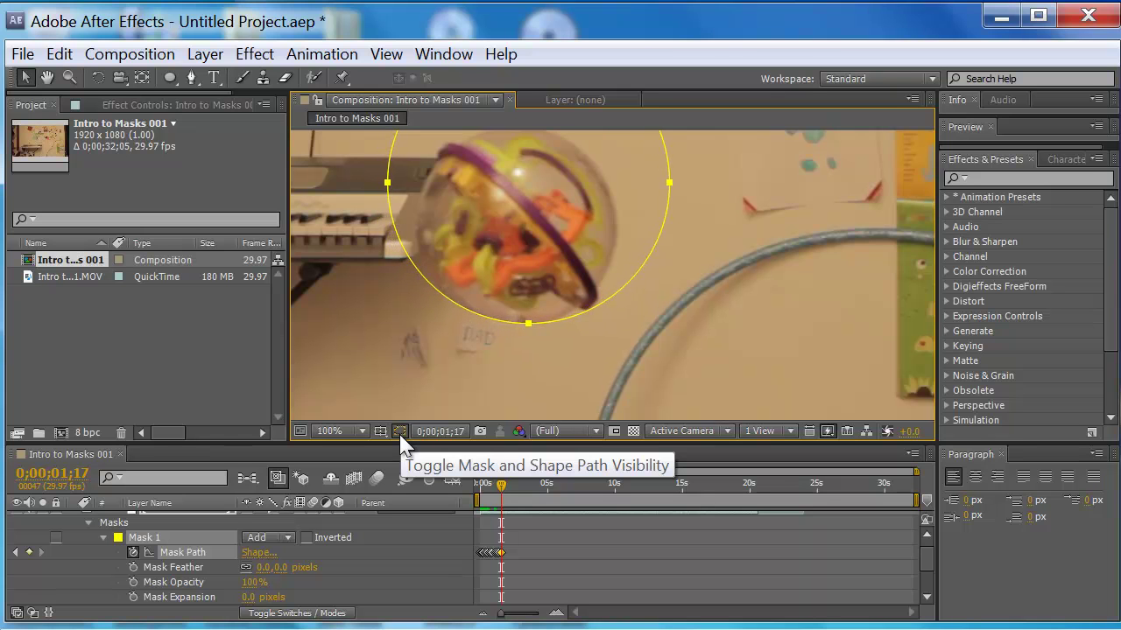
click(400, 437)
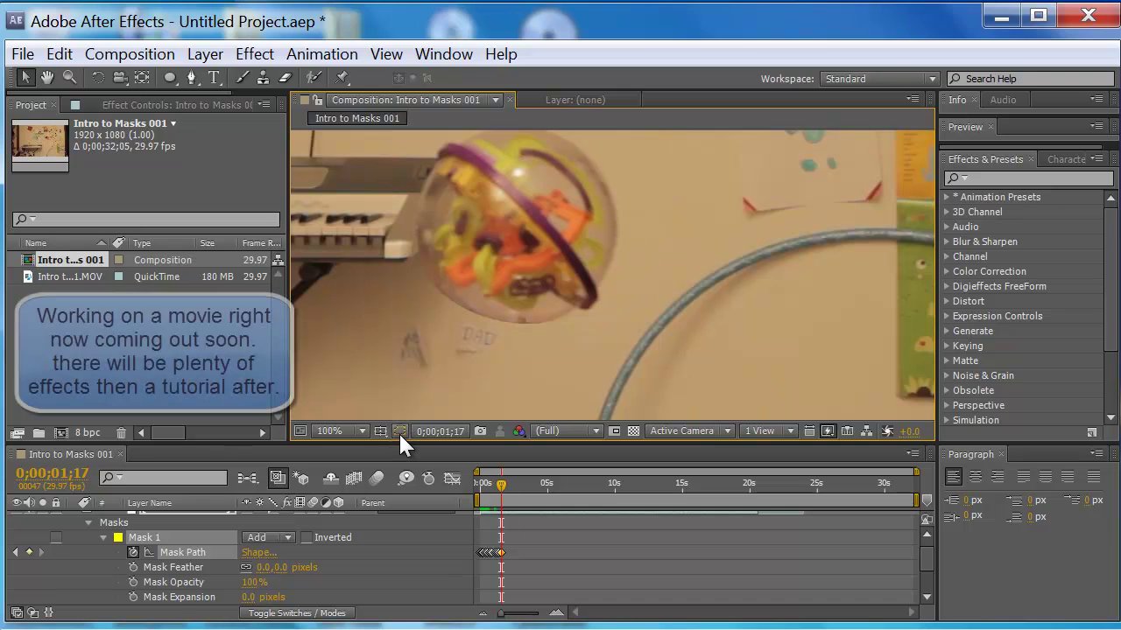
key(Page_Up)
key(Page_Up)
key(Page_Up)
key(Page_Up)
key(Page_Up)
key(Page_Up)
key(Page_Up)
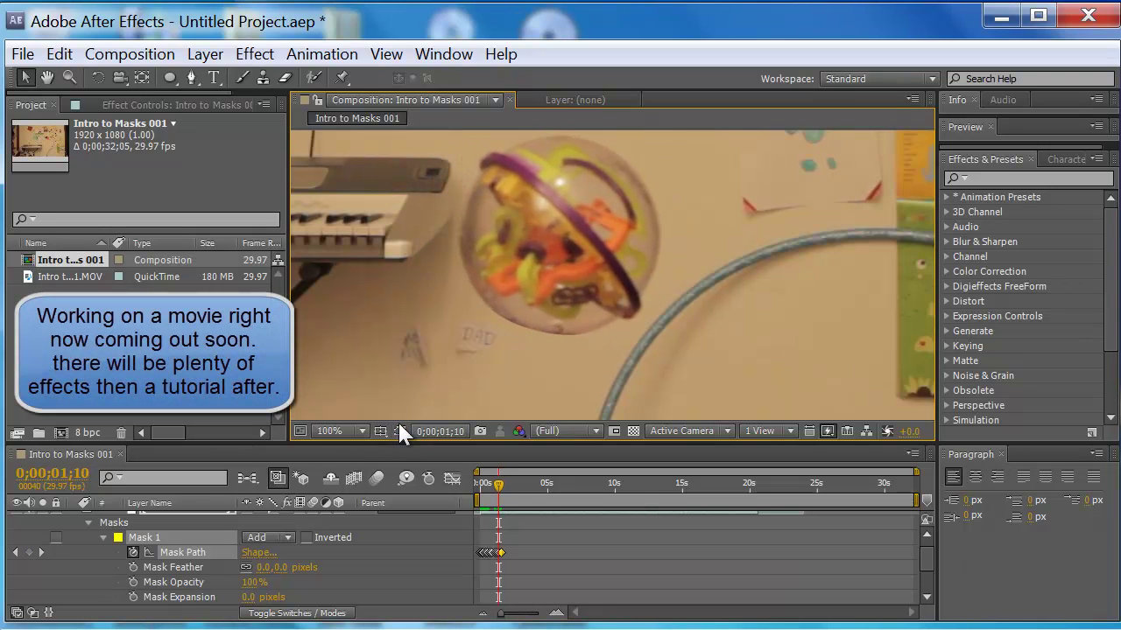
Set the viewer magnification to Fit up to 100% and step back to 0;00;01;02
click(358, 432)
click(370, 478)
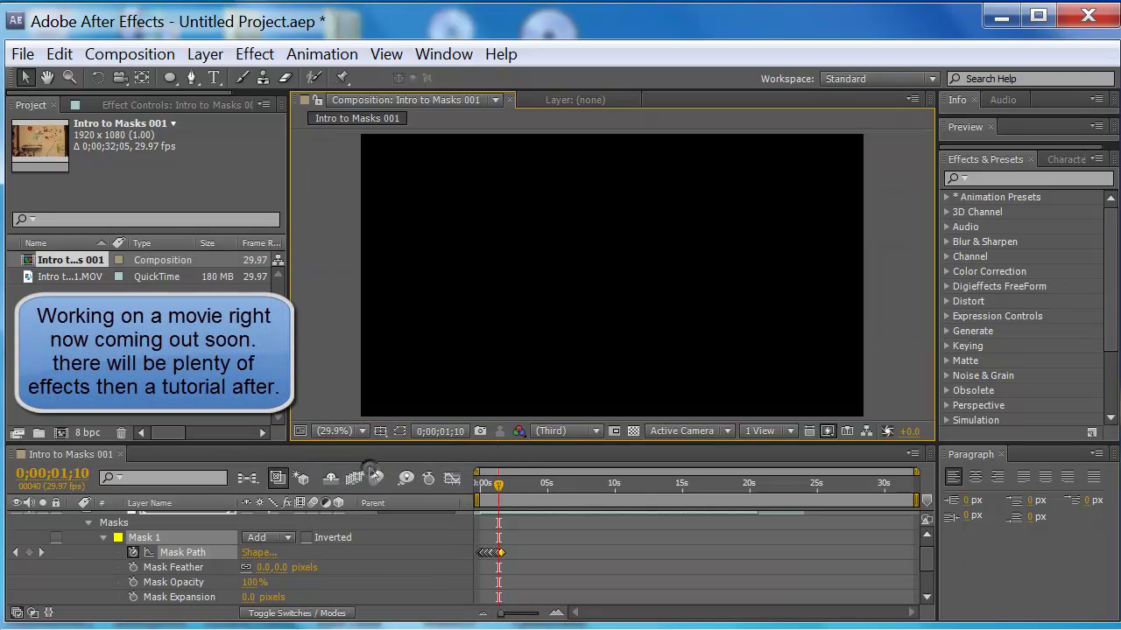
key(Page_Up)
key(Page_Up)
key(Page_Up)
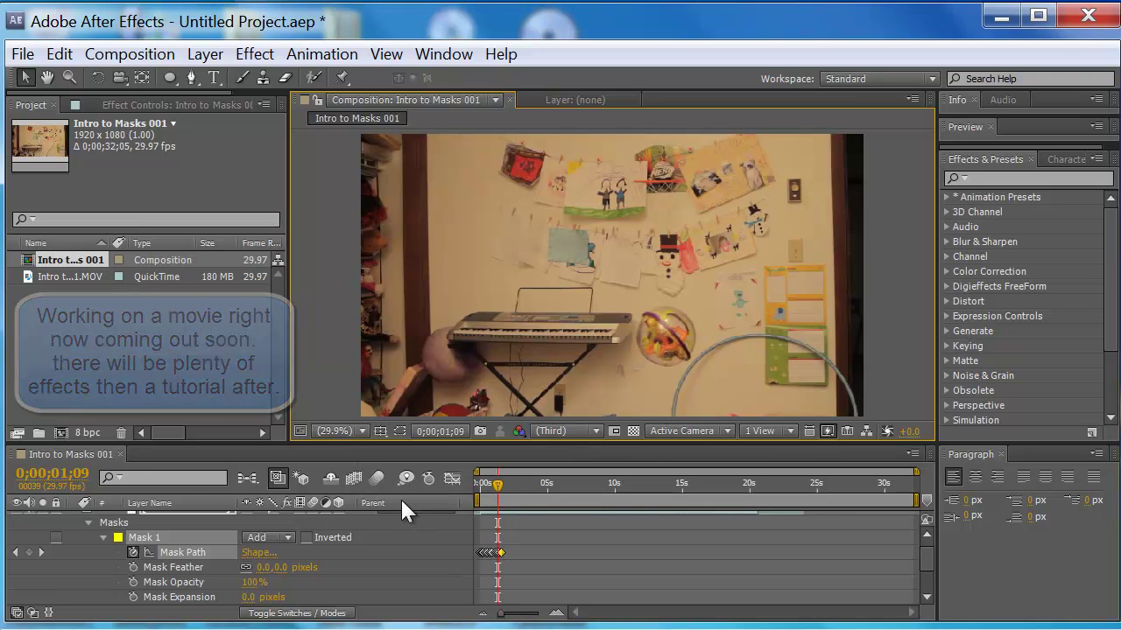
key(Page_Up)
key(Page_Up)
key(Page_Up)
key(Page_Up)
key(Page_Up)
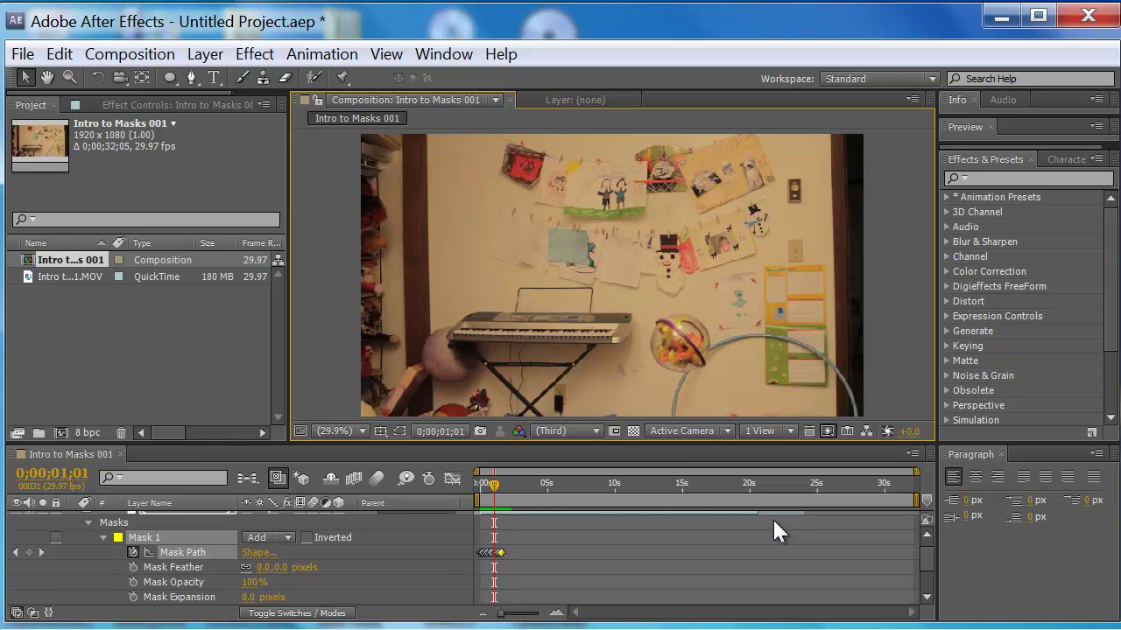
click(599, 431)
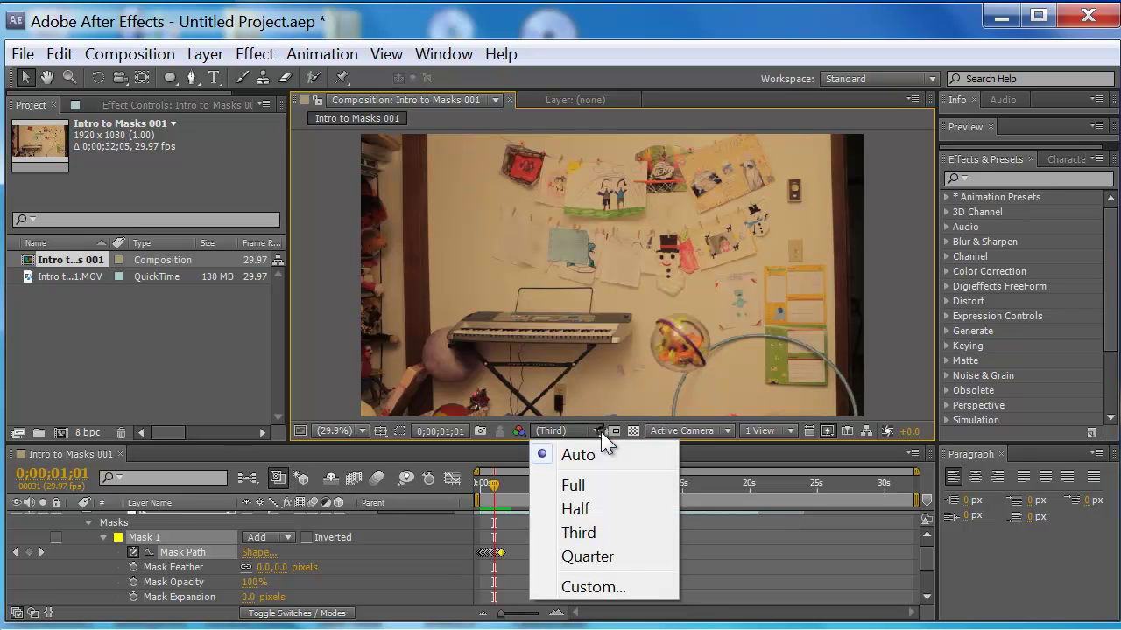
click(573, 486)
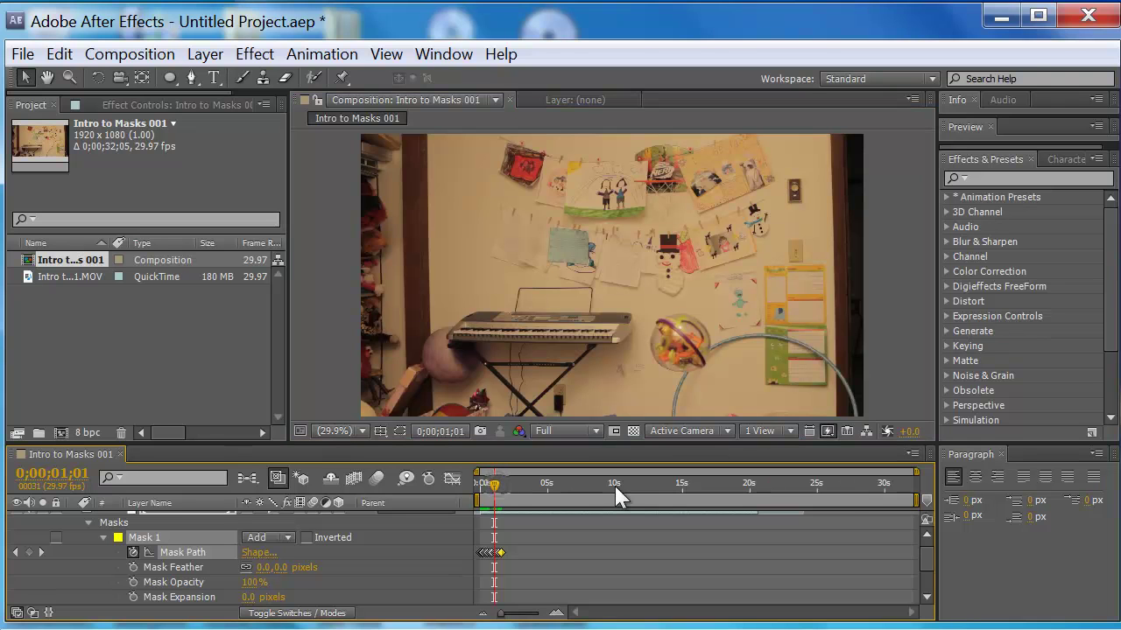
click(597, 430)
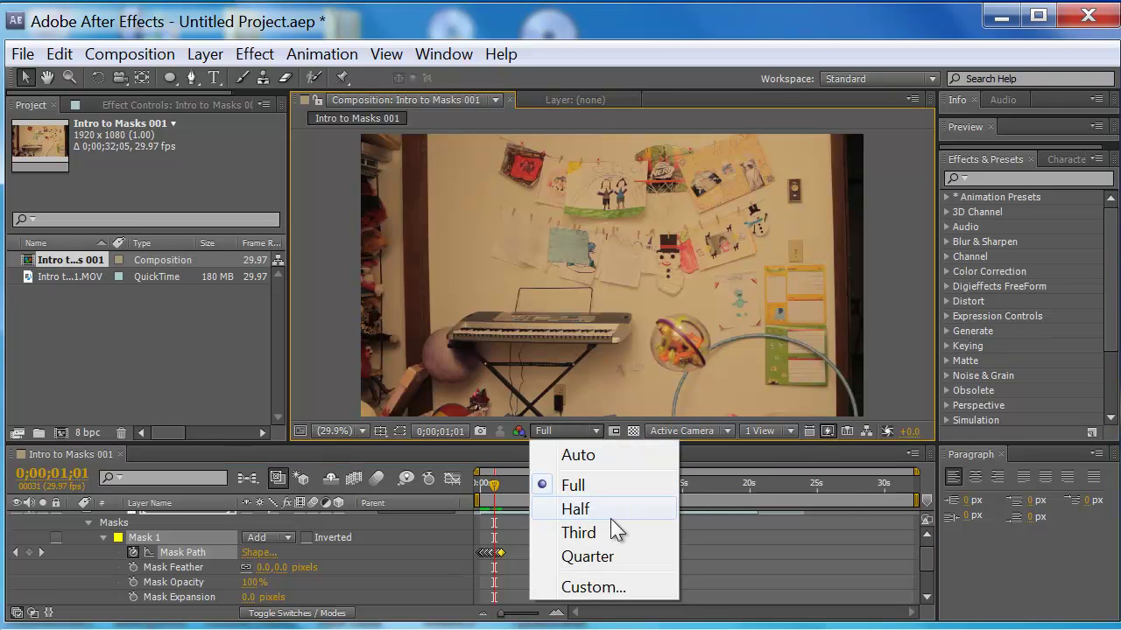
click(617, 532)
click(593, 431)
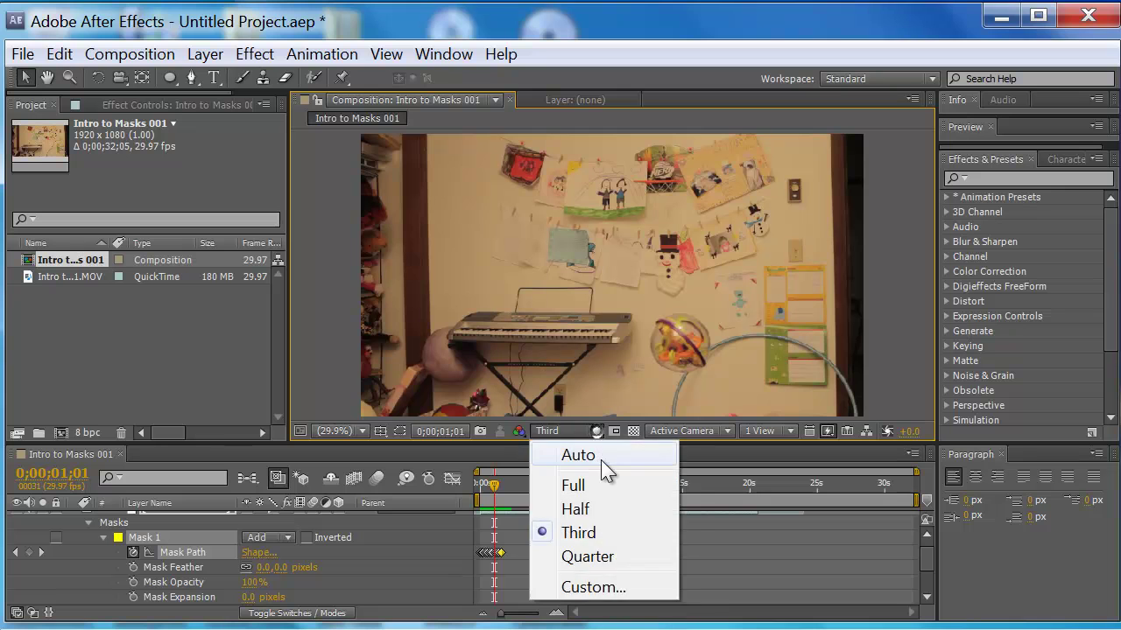
click(603, 457)
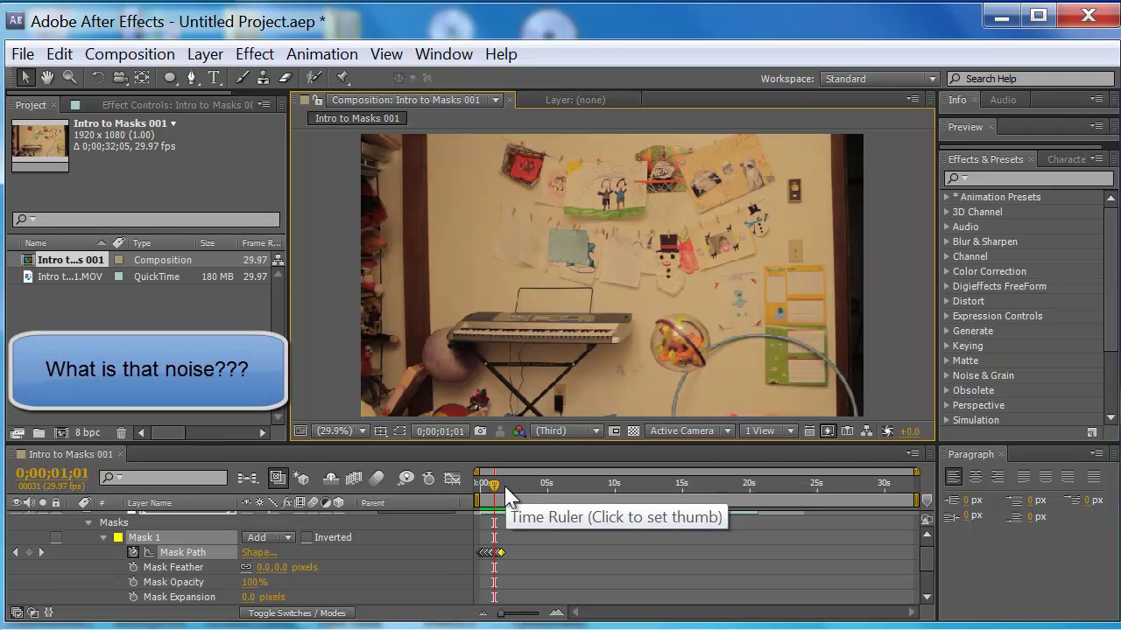
Show the mask outline and view the ball close up at 100% magnification
click(400, 430)
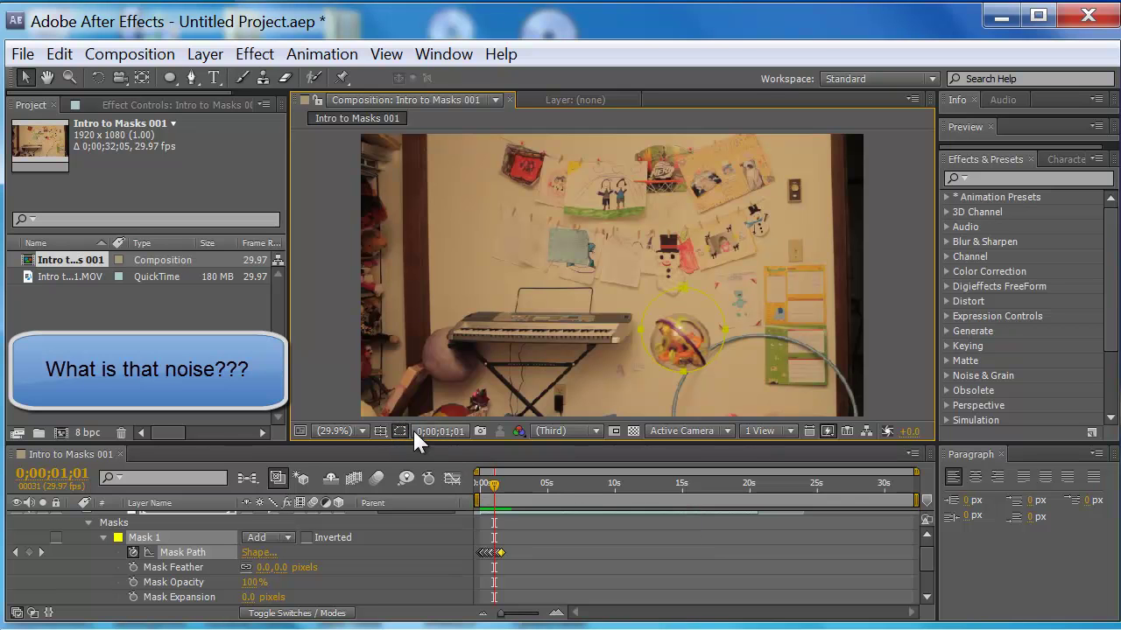
click(362, 429)
click(341, 629)
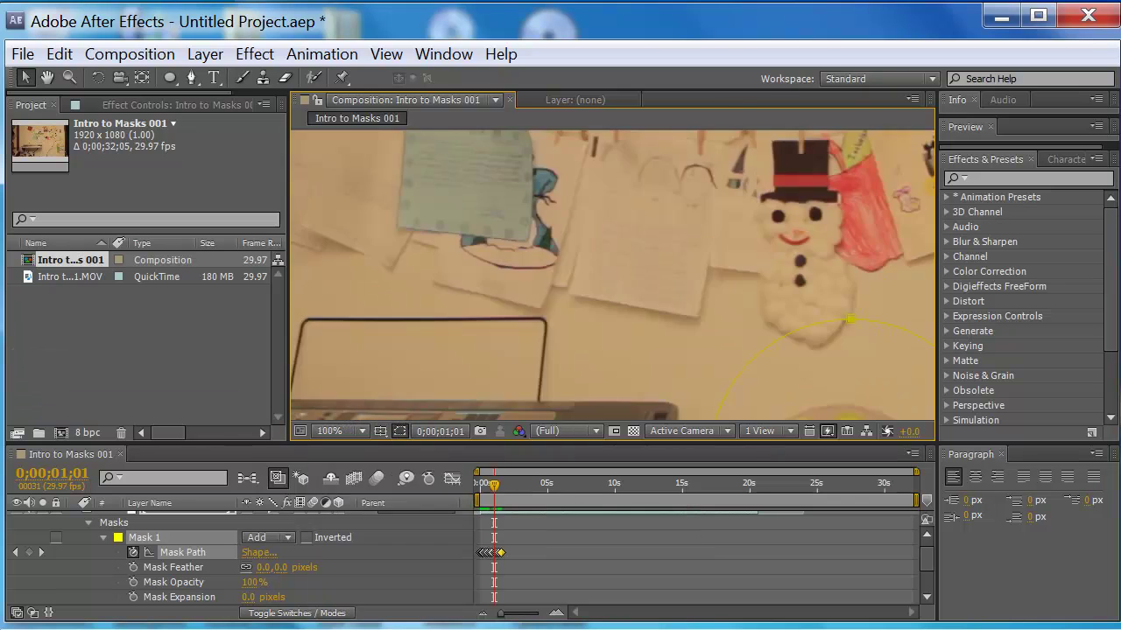
key(h)
drag(638, 318, 515, 182)
key(v)
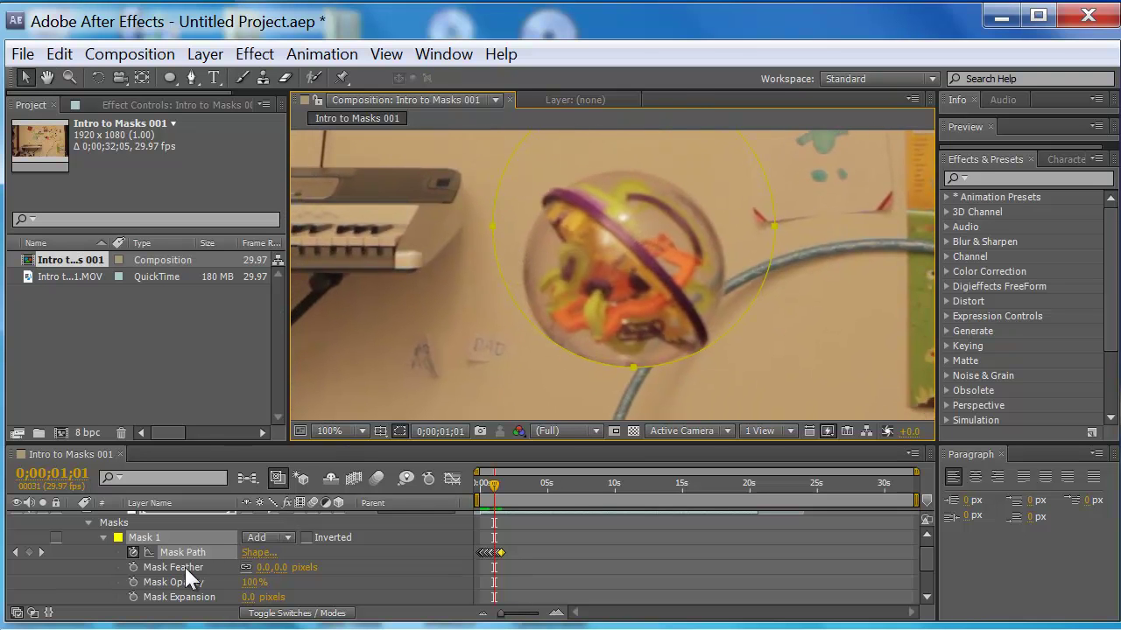
Set Mask Feather to 4.0 pixels, hiding the outline to judge the softened edge
drag(282, 567, 308, 569)
click(395, 429)
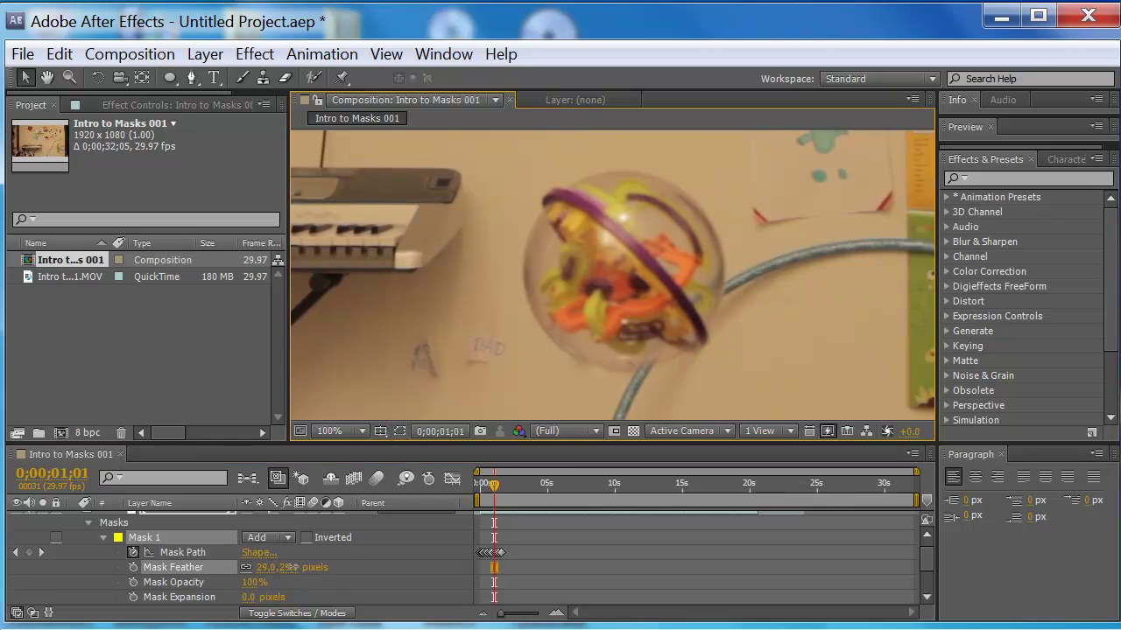
drag(287, 568, 261, 567)
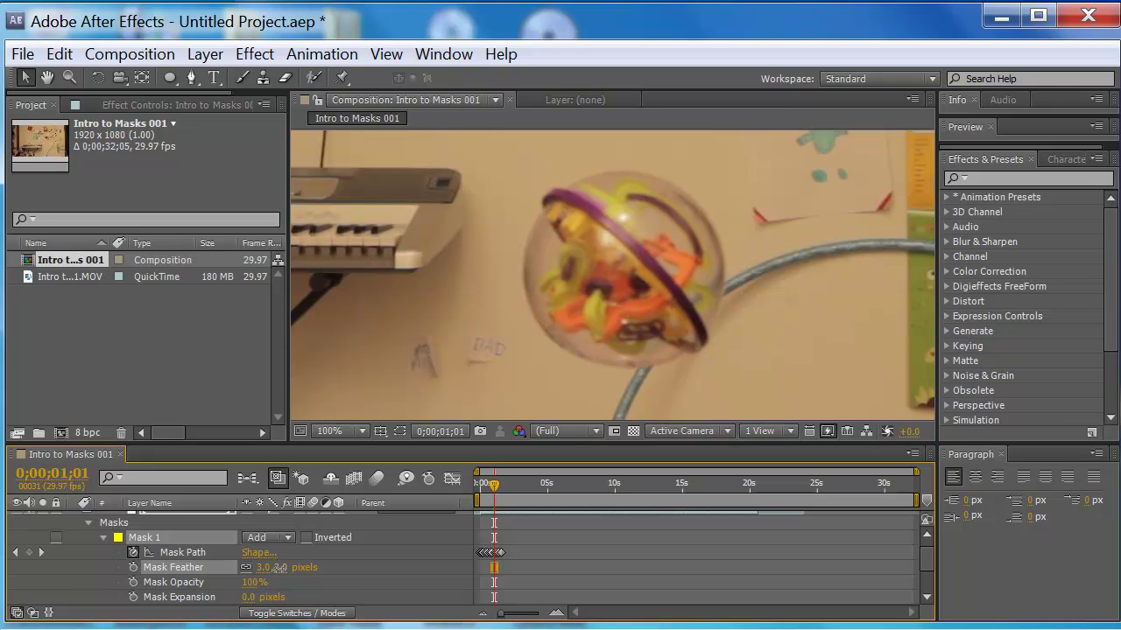
mouse_move(278, 568)
mouse_down()
mouse_move(351, 574)
mouse_move(274, 567)
mouse_up()
drag(249, 597, 229, 576)
scroll(326, 580, down, 2)
scroll(344, 582, up, 3)
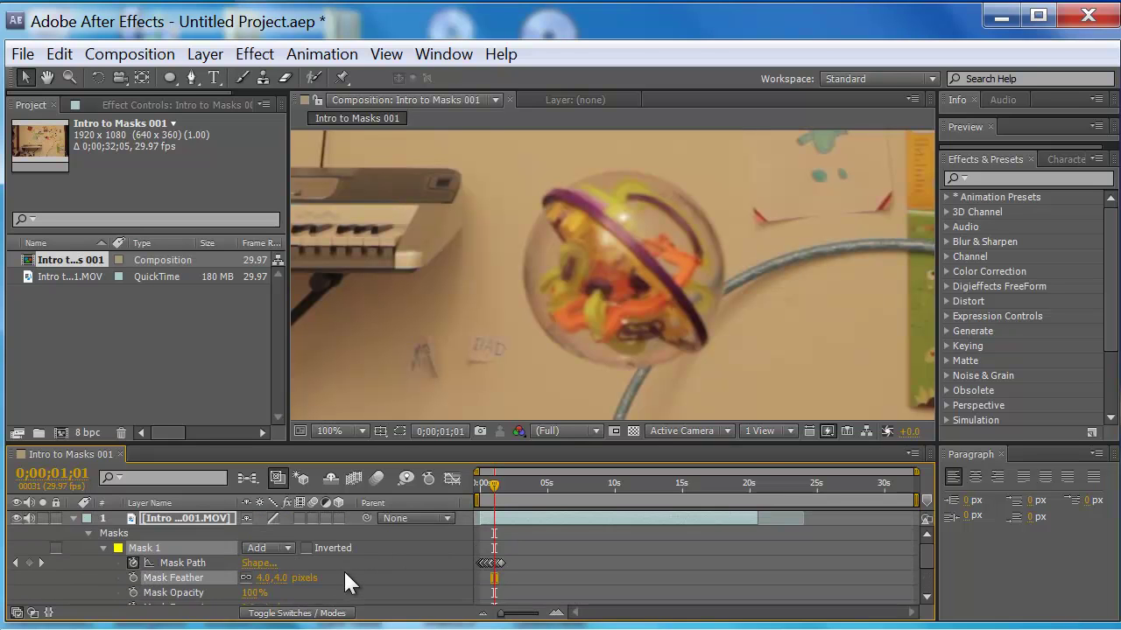